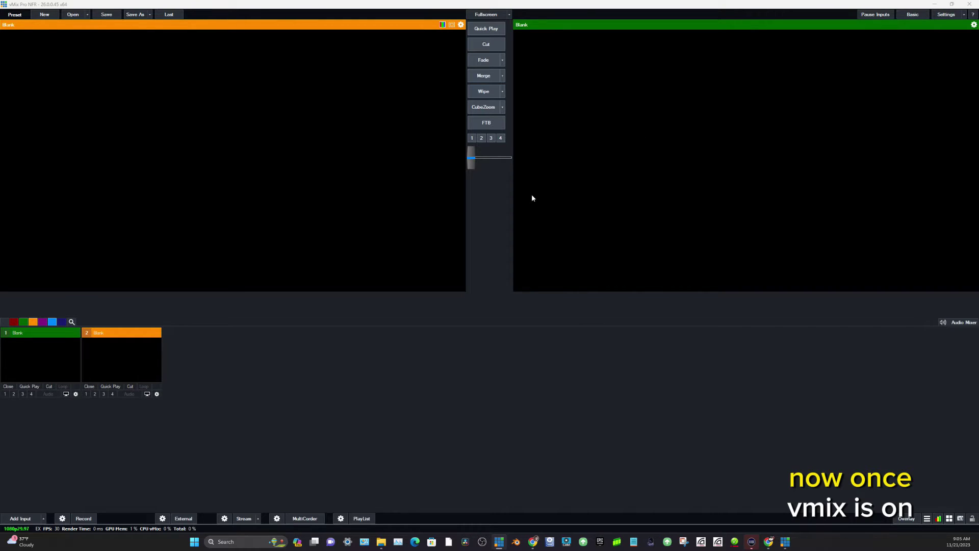
# Step: Open vMix Settings and confirm the Charcoal8 theme and 1920x1080 output size
pyautogui.click(946, 14)
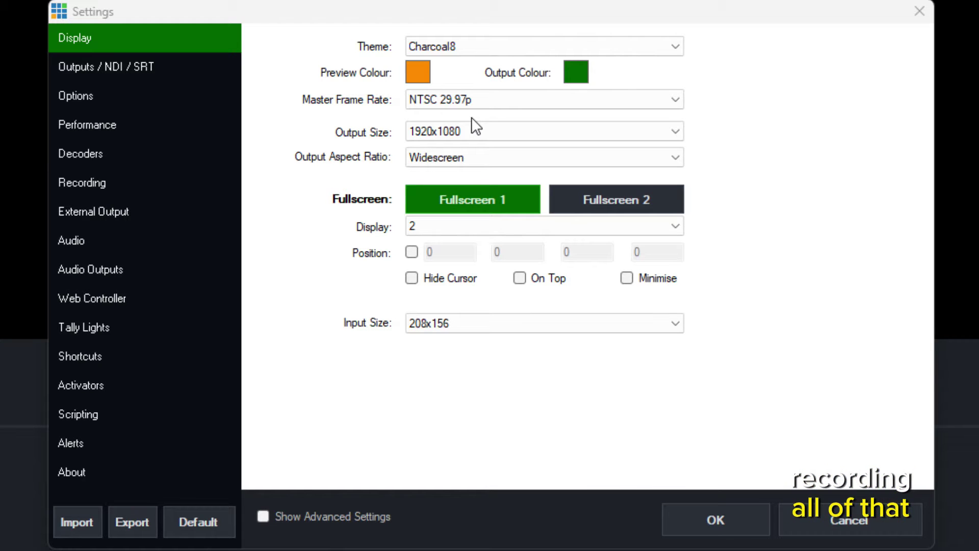
pyautogui.click(472, 45)
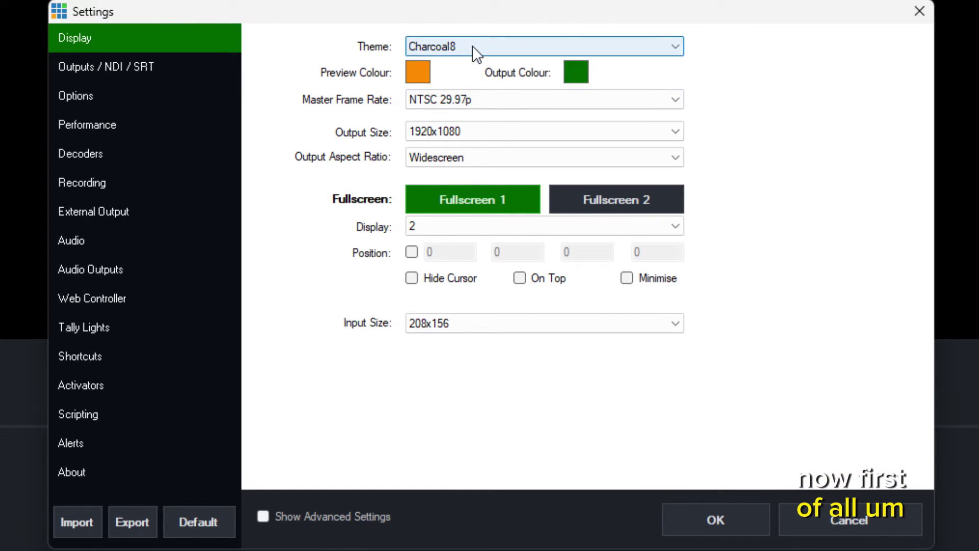
pyautogui.click(472, 45)
pyautogui.click(470, 88)
pyautogui.click(467, 100)
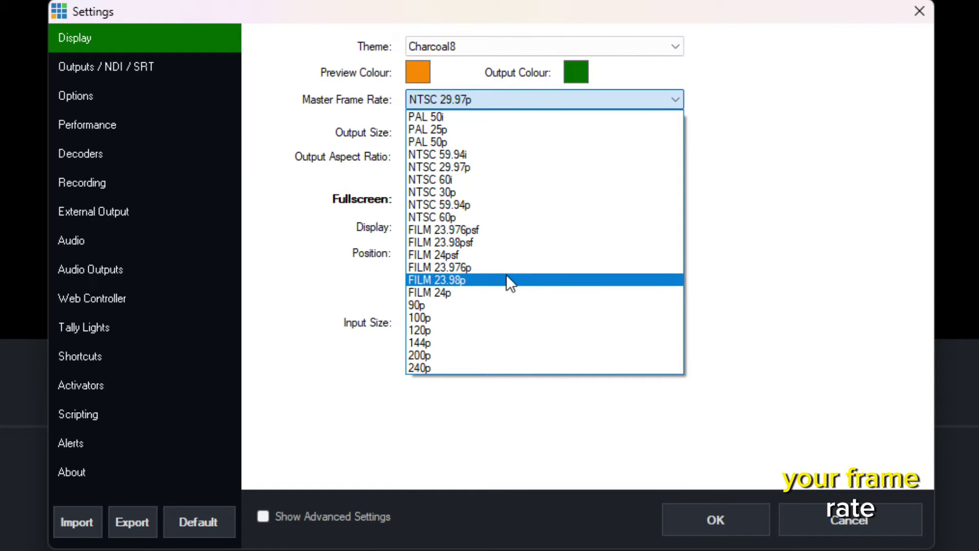
pyautogui.click(782, 171)
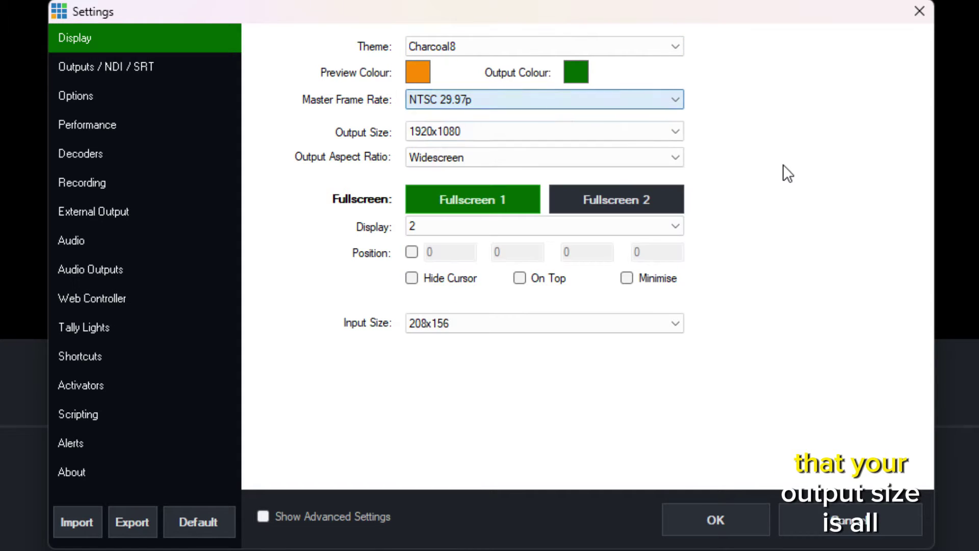
pyautogui.click(551, 126)
pyautogui.click(551, 127)
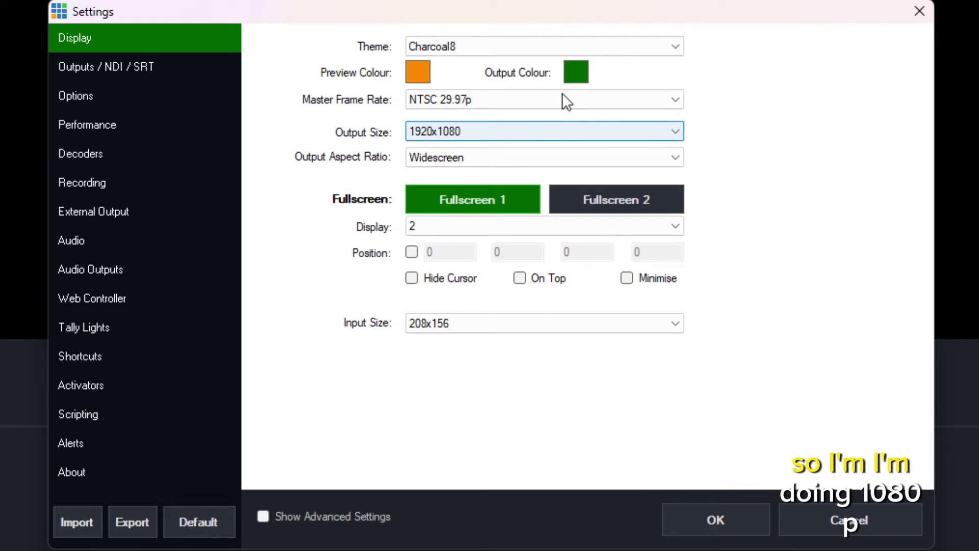
# Step: Try NTSC 30p, then set the master frame rate back to NTSC 29.97p and view Outputs / NDI / SRT
pyautogui.click(445, 105)
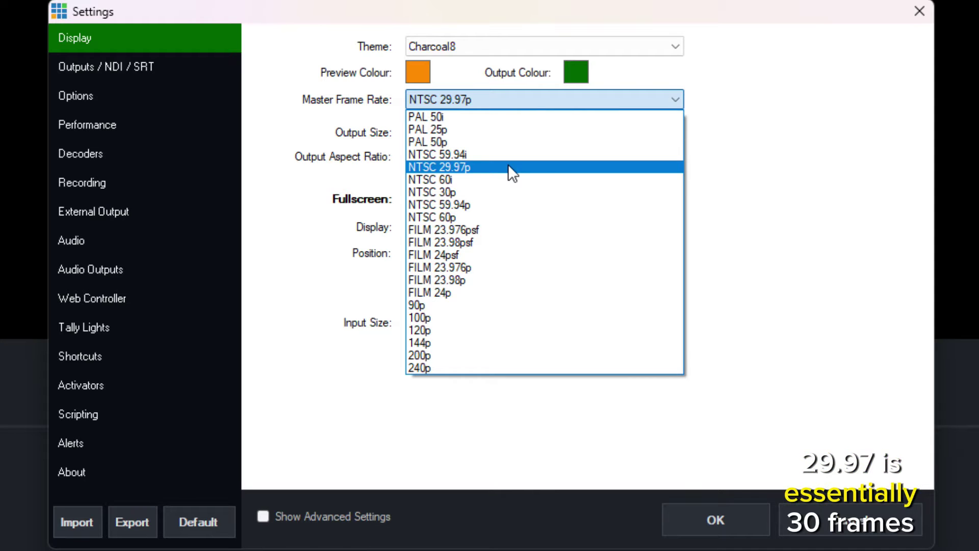
pyautogui.click(507, 190)
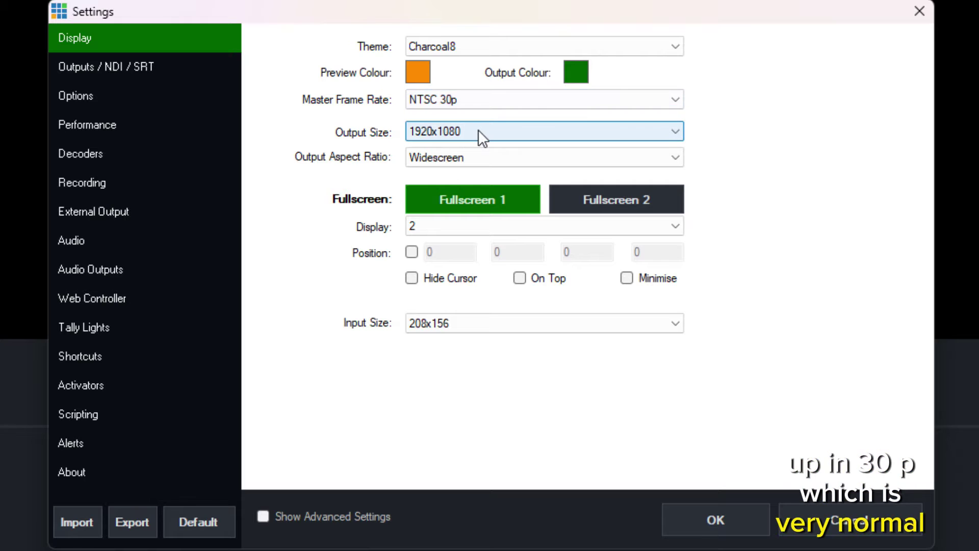
pyautogui.click(512, 100)
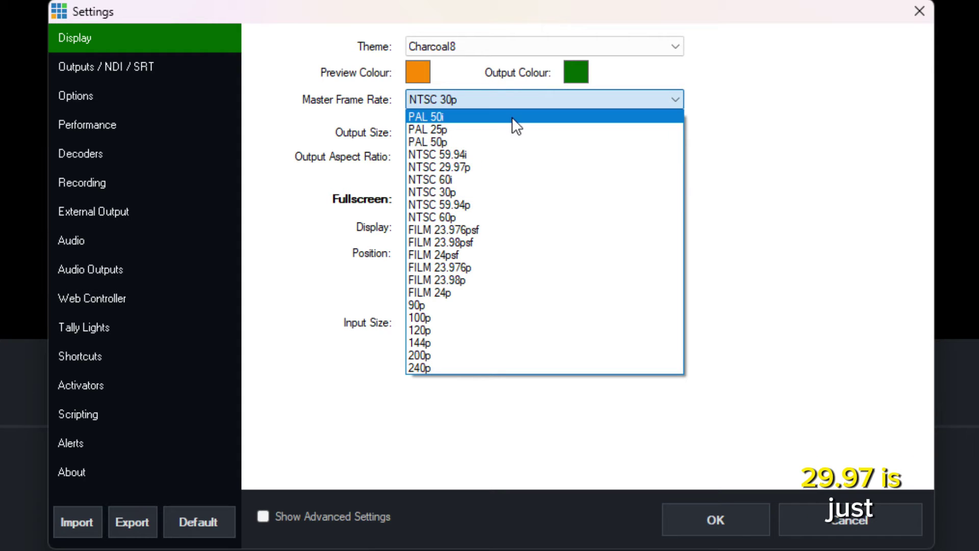
pyautogui.click(515, 165)
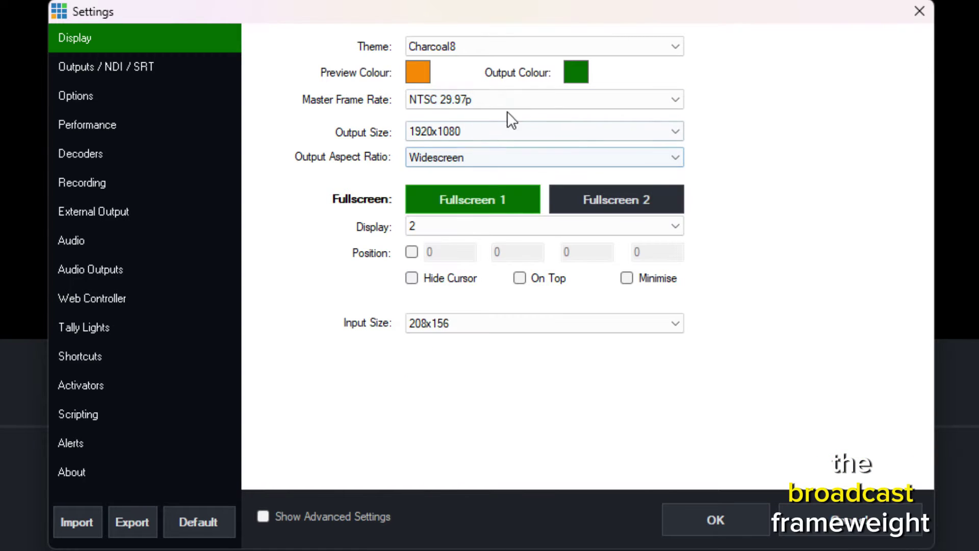
pyautogui.click(484, 137)
pyautogui.click(484, 137)
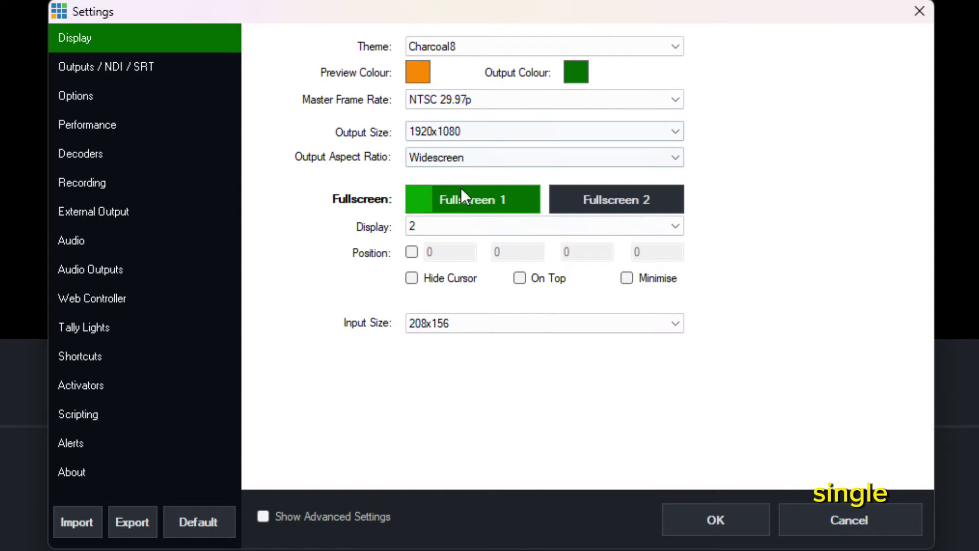
pyautogui.click(131, 73)
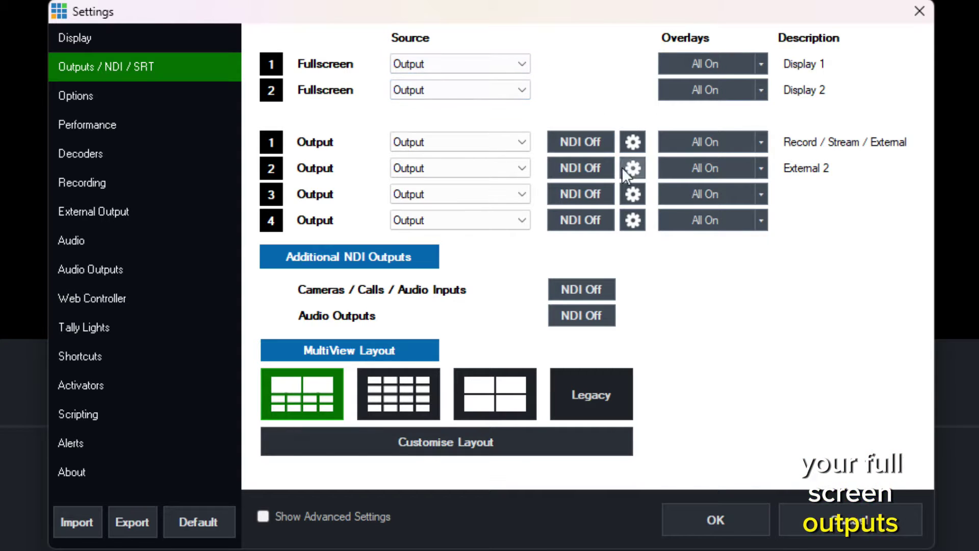
# Step: On the Performance page, enable Low Latency Capture (accepting its warning) and High Input Performance Mode
pyautogui.click(121, 97)
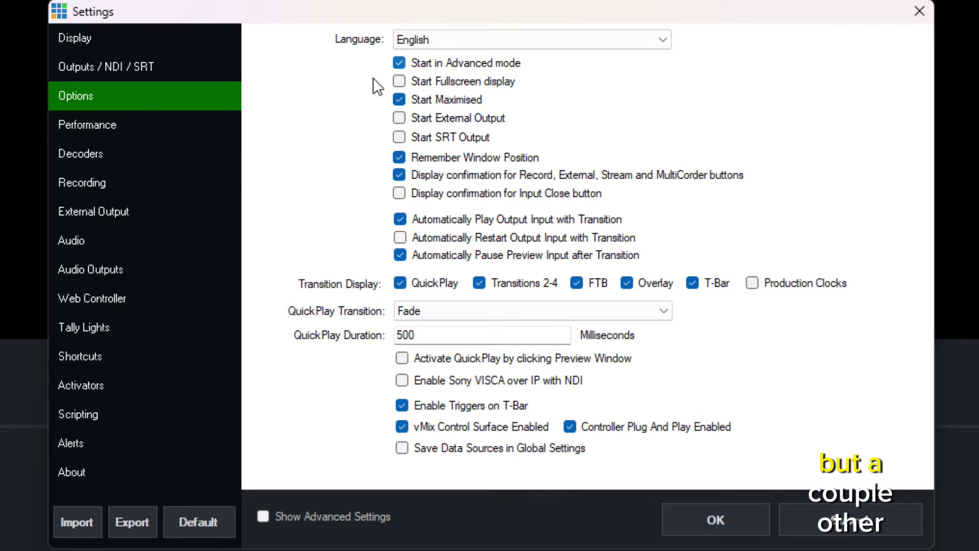
pyautogui.click(159, 124)
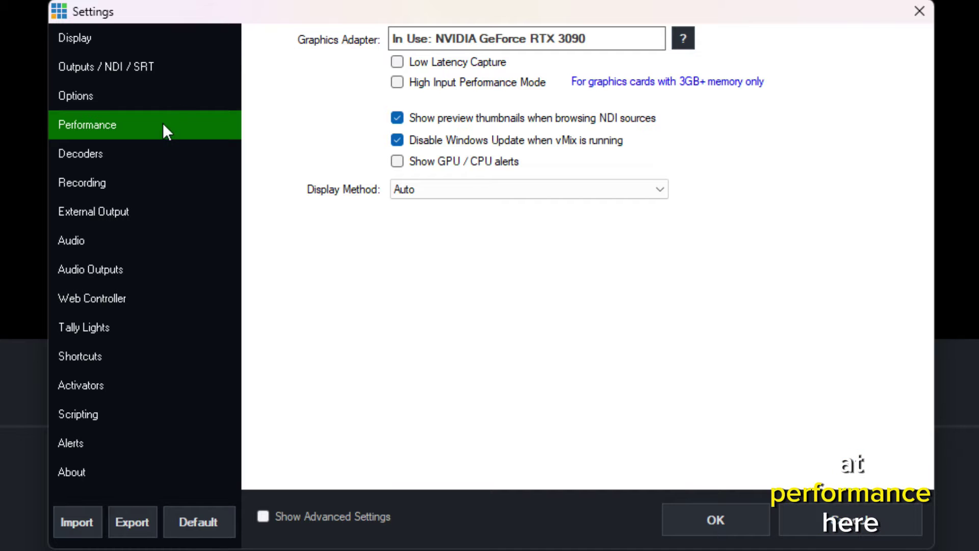
pyautogui.click(415, 66)
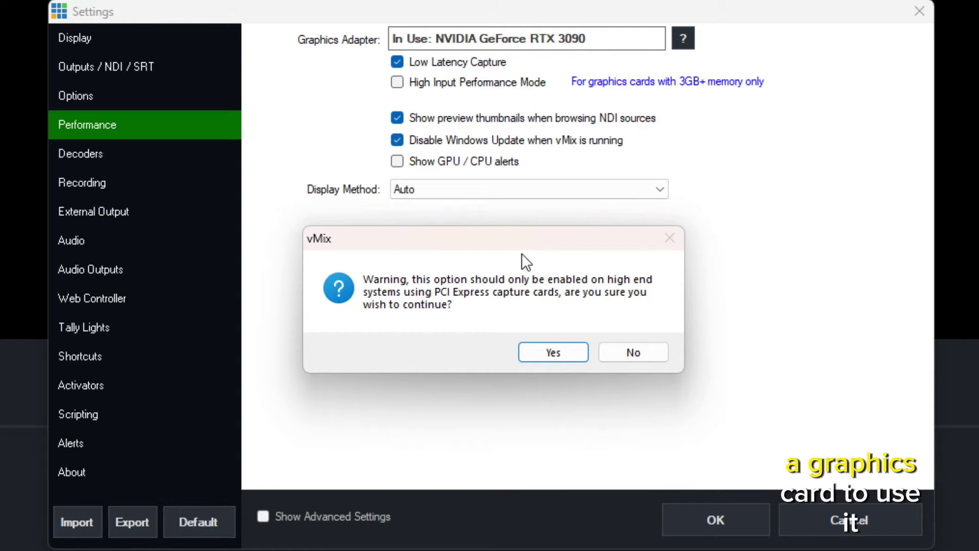
pyautogui.click(554, 351)
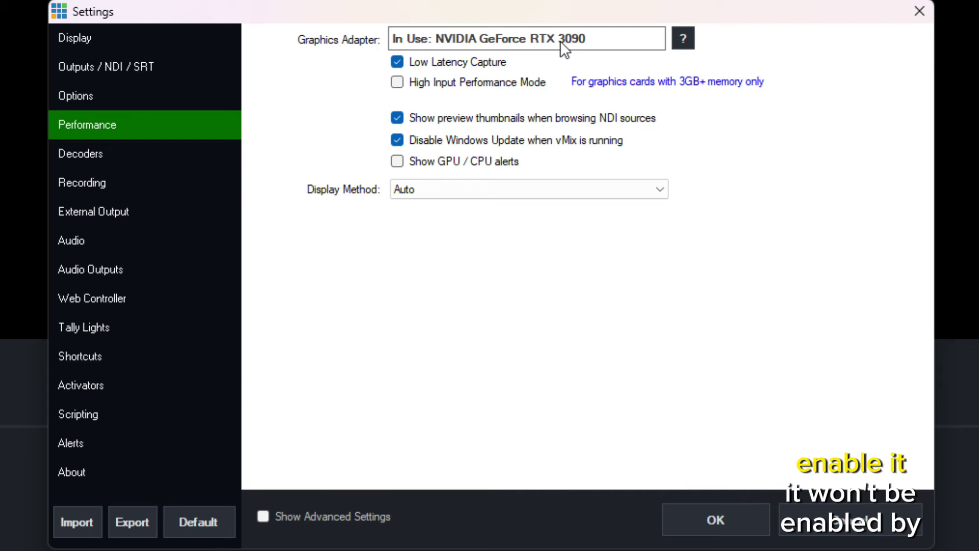
pyautogui.click(510, 82)
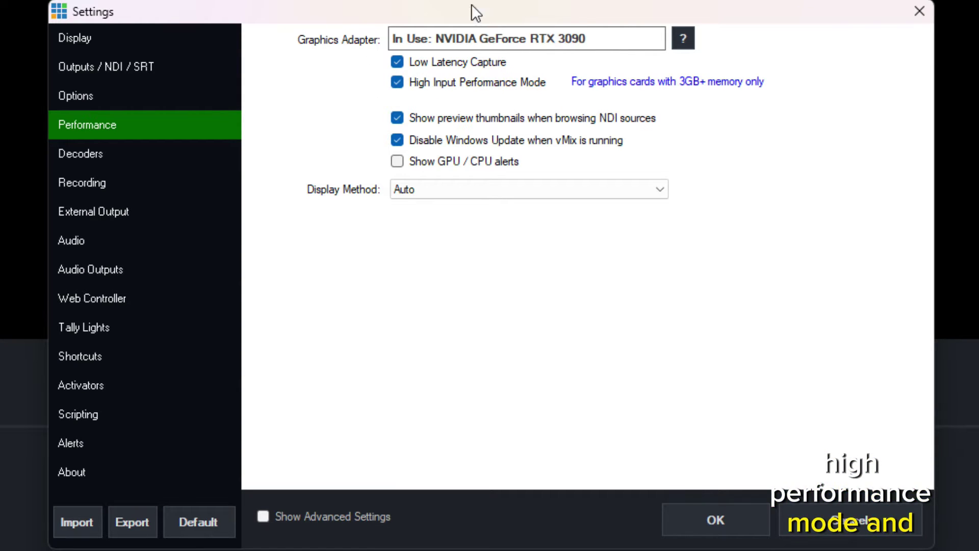
# Step: Review the Recording and External Output pages, apply the settings, and confirm restarting vMix
pyautogui.click(171, 176)
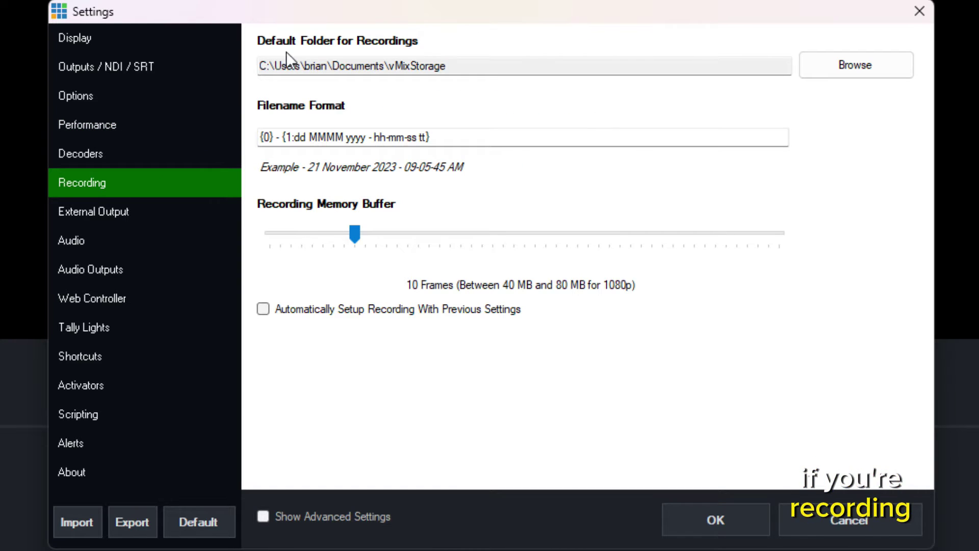
pyautogui.click(137, 217)
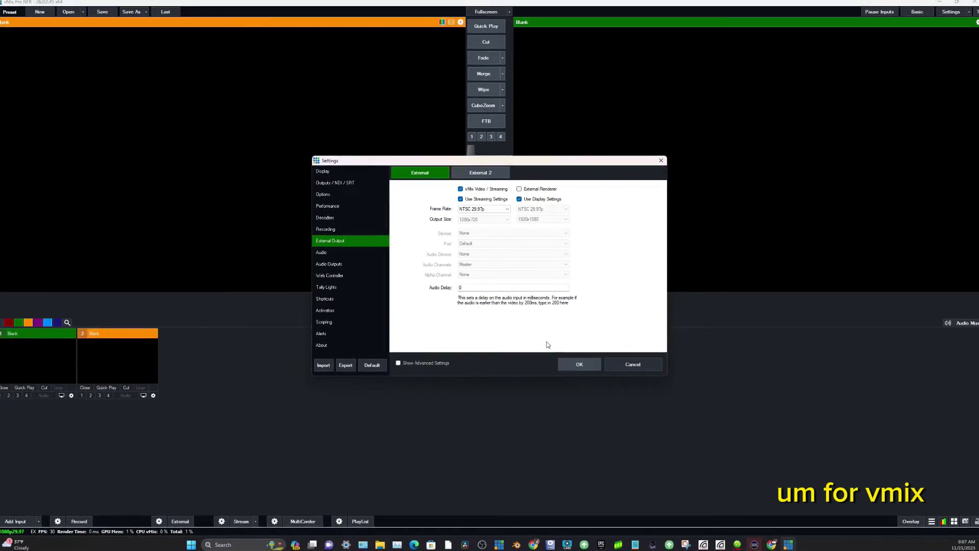
pyautogui.click(631, 363)
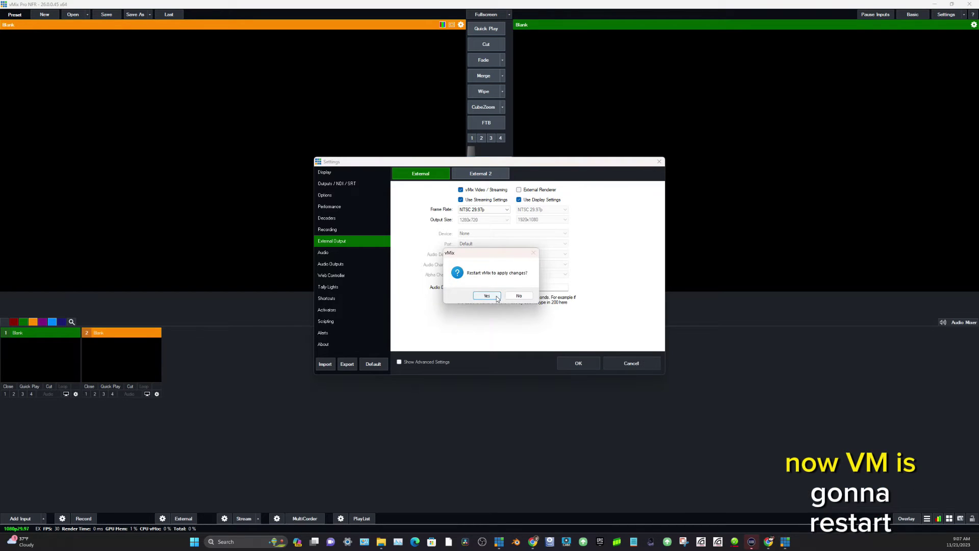
pyautogui.press('Return')
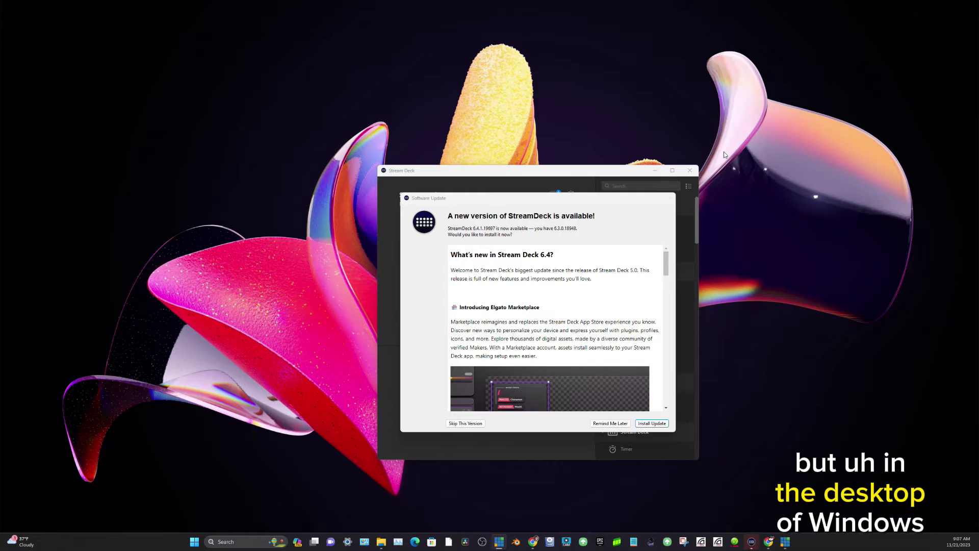
# Step: Close Stream Deck, move its update notice to the bottom-right corner, and expand the desktop context menu
pyautogui.click(690, 171)
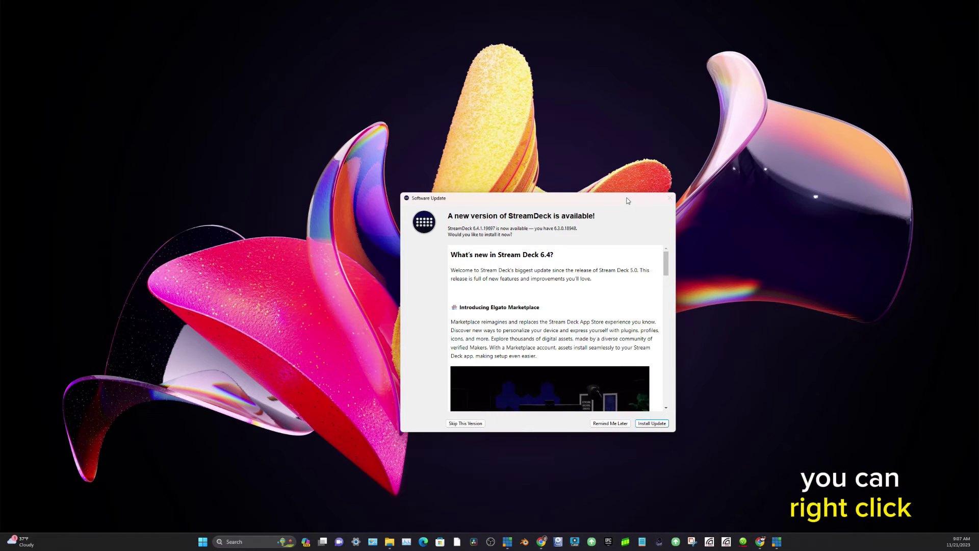
pyautogui.moveTo(627, 200); pyautogui.dragTo(962, 531)
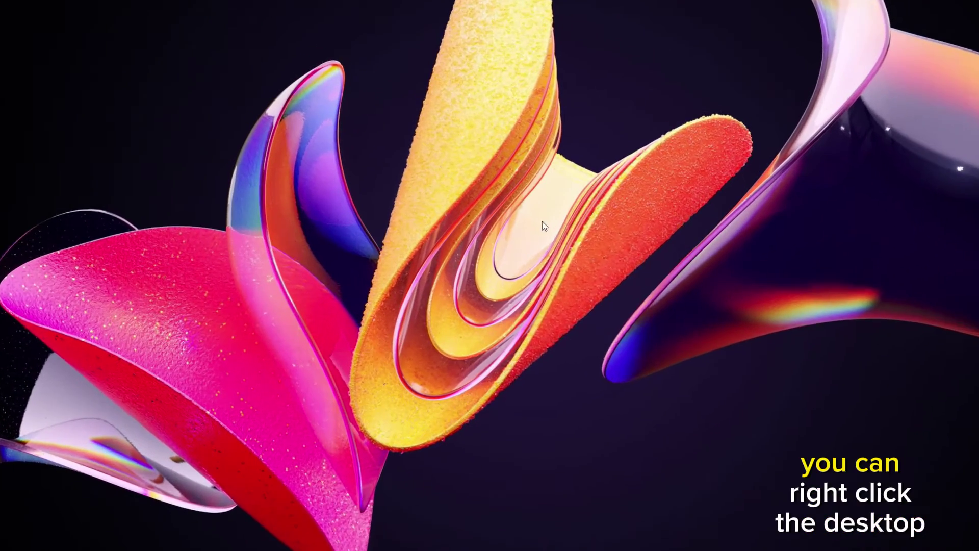
pyautogui.rightClick(531, 229)
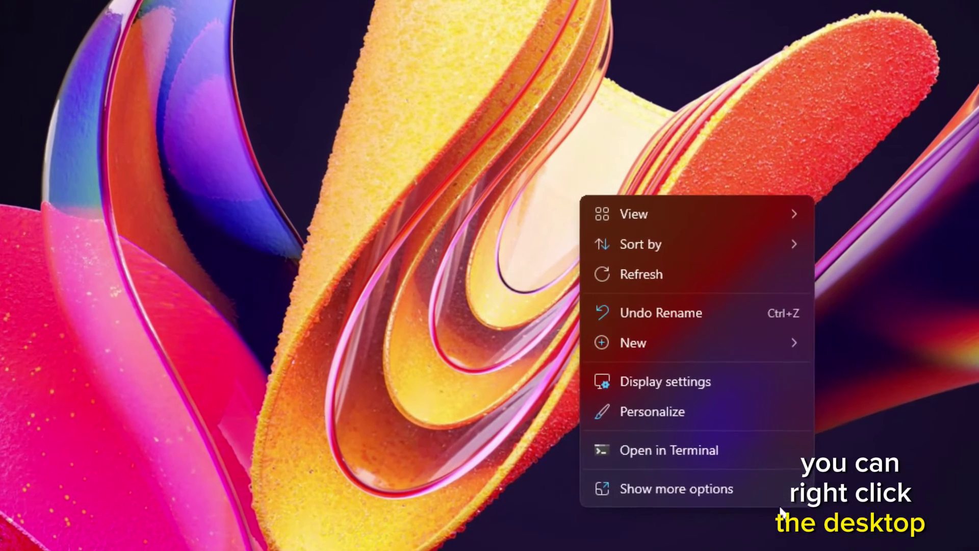
pyautogui.click(729, 459)
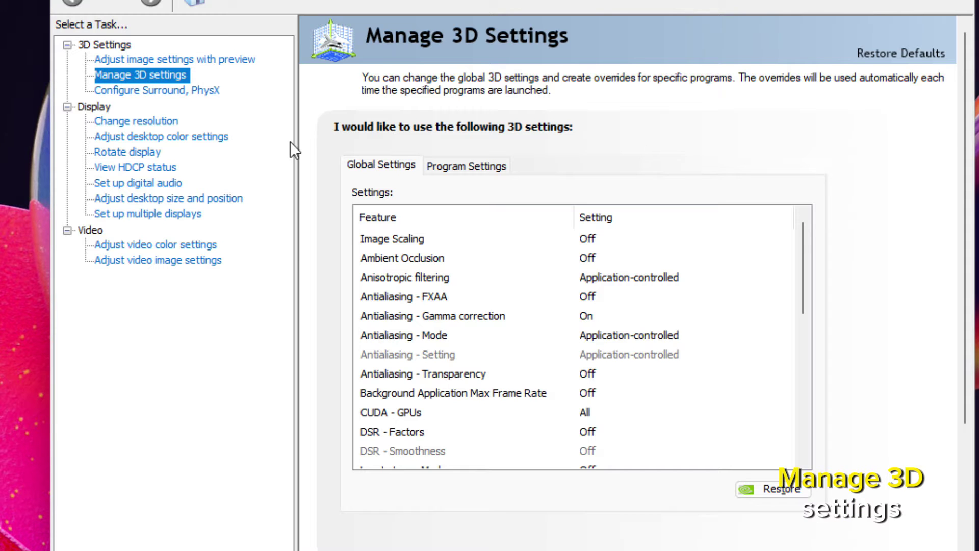
# Step: Add vMix (vmix64.exe) as a custom program profile under Manage 3D Settings' Program Settings
pyautogui.click(460, 166)
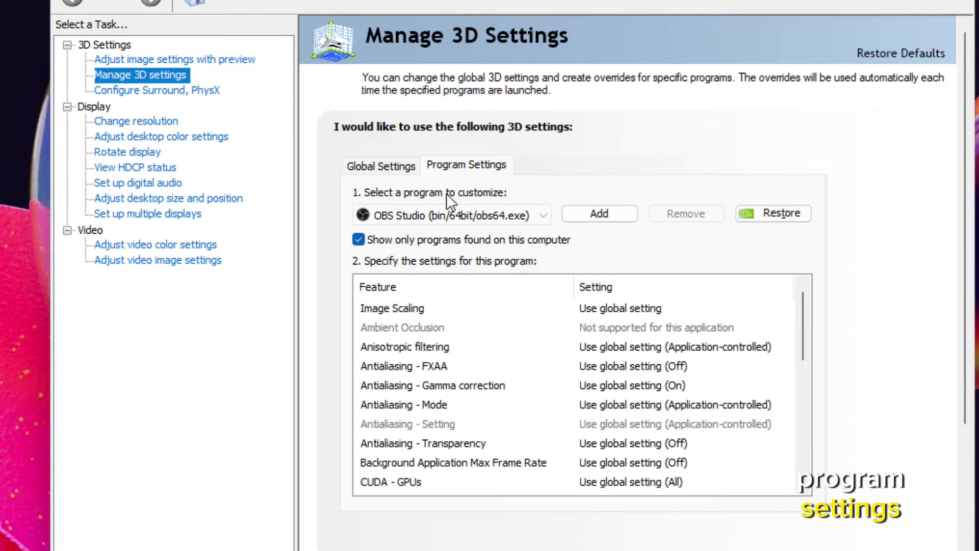
pyautogui.click(443, 219)
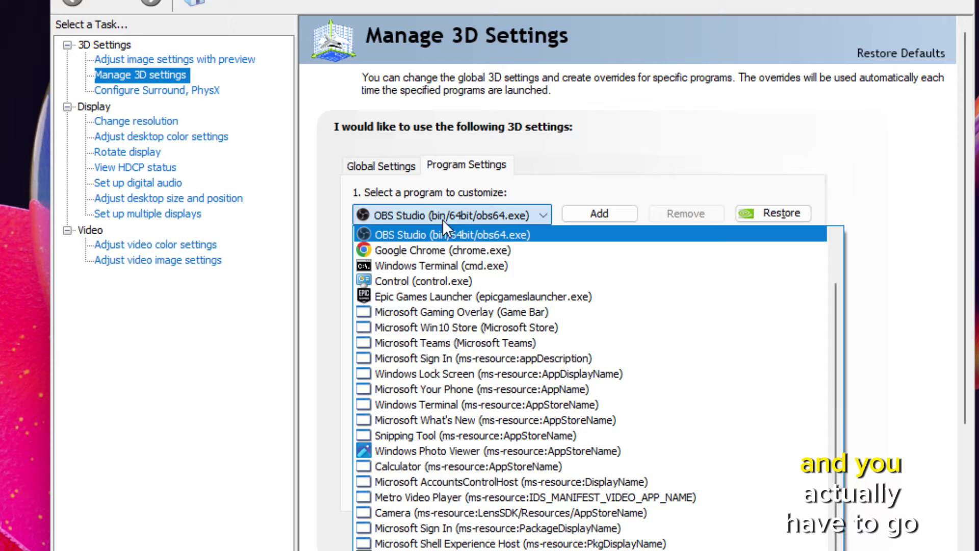
pyautogui.scroll(-1, 464, 272)
pyautogui.scroll(-2, 469, 285)
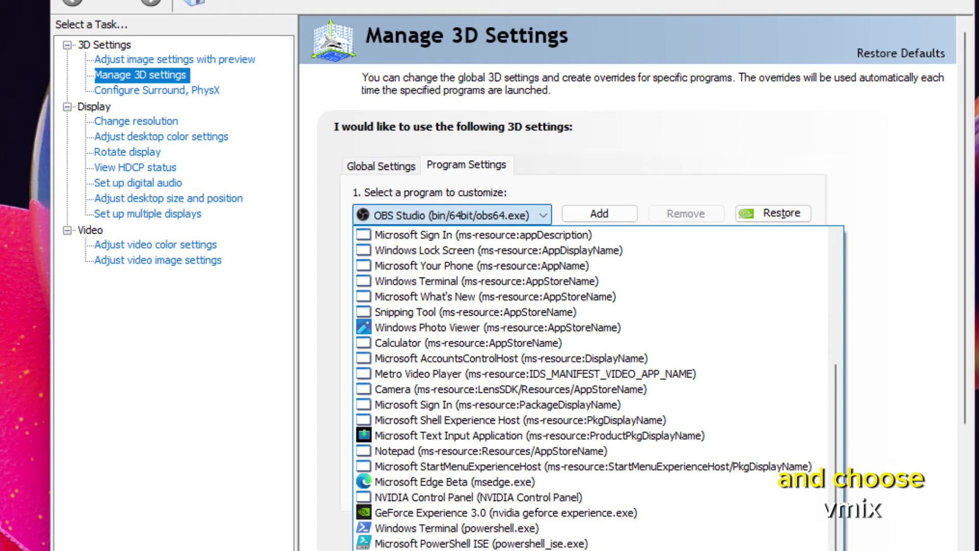
pyautogui.click(459, 546)
pyautogui.click(613, 213)
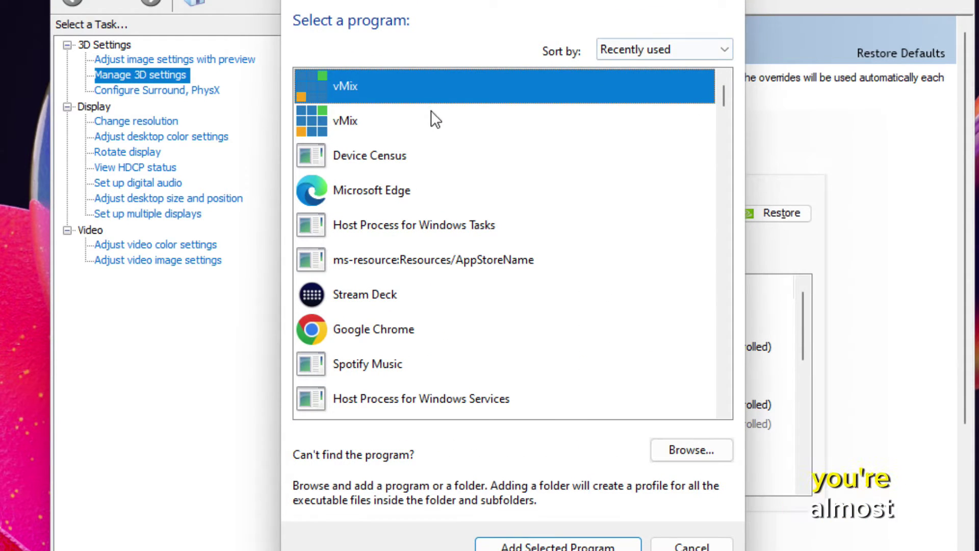
pyautogui.click(558, 545)
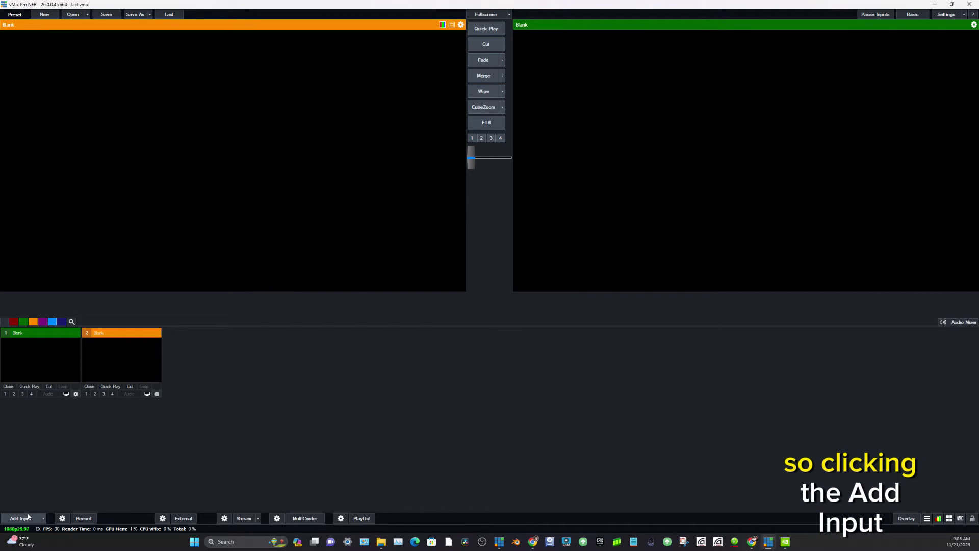
# Step: Open Add Input's NDI / Desktop Capture list and browse sources like BACKWALL-DESK and PTZOPTICS cameras
pyautogui.click(22, 519)
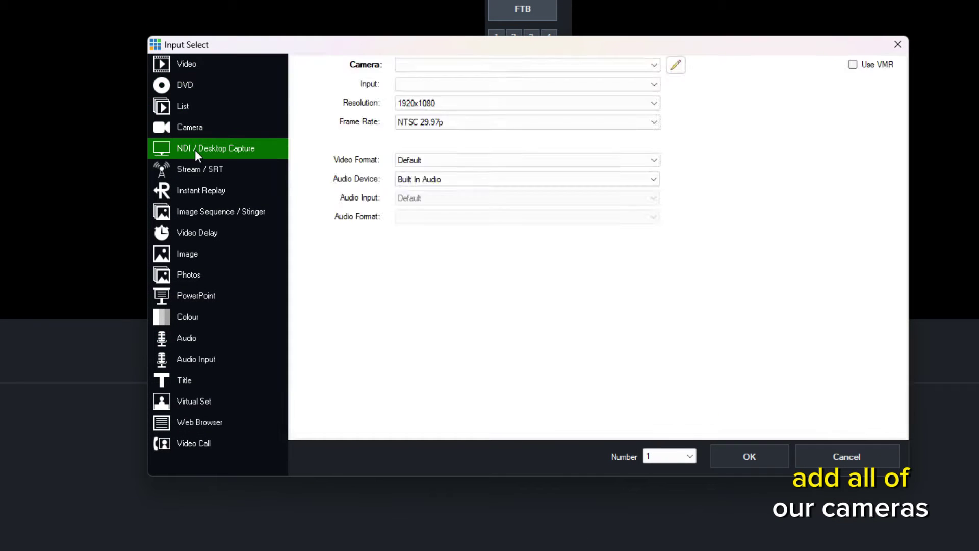
pyautogui.moveTo(219, 149)
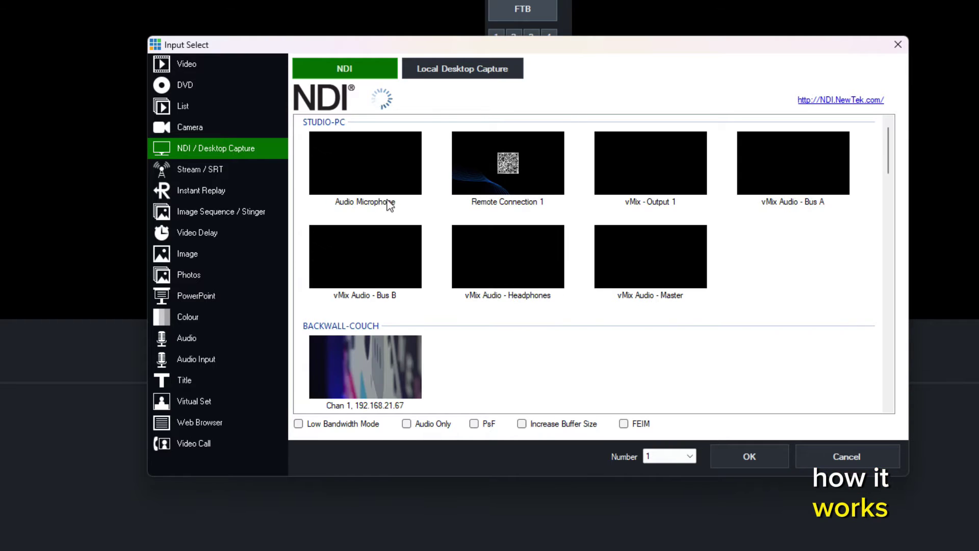
pyautogui.scroll(-5, 383, 223)
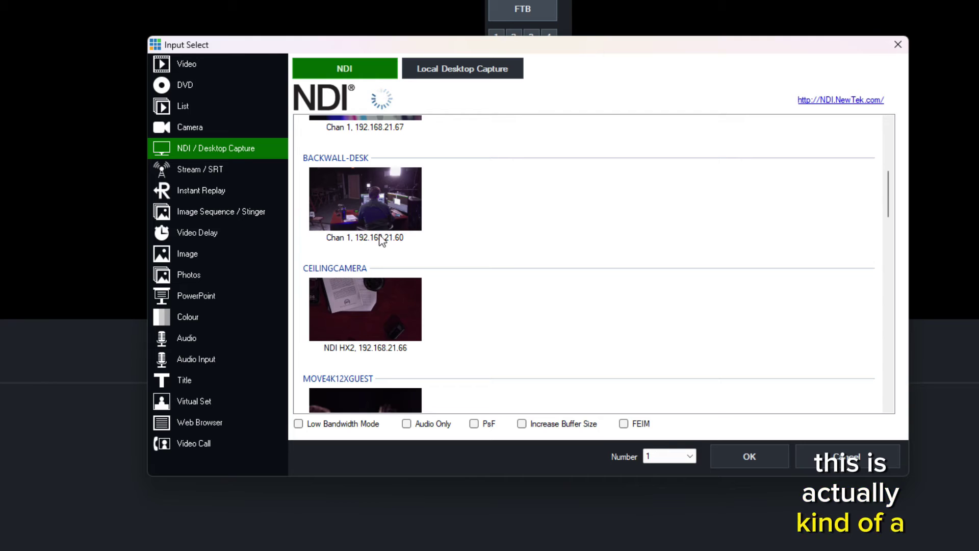
pyautogui.scroll(-2, 386, 238)
pyautogui.scroll(-10, 386, 237)
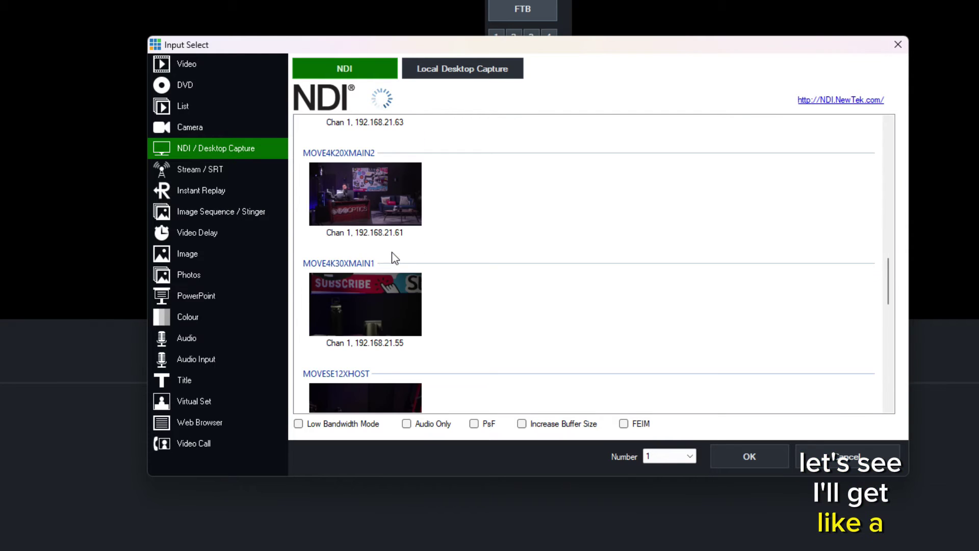
pyautogui.scroll(-8, 392, 251)
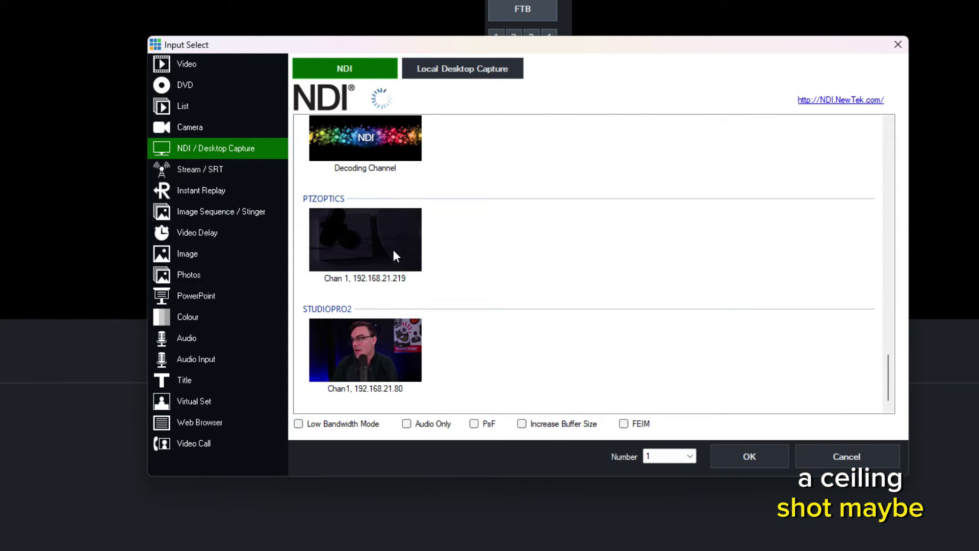
pyautogui.scroll(5, 405, 282)
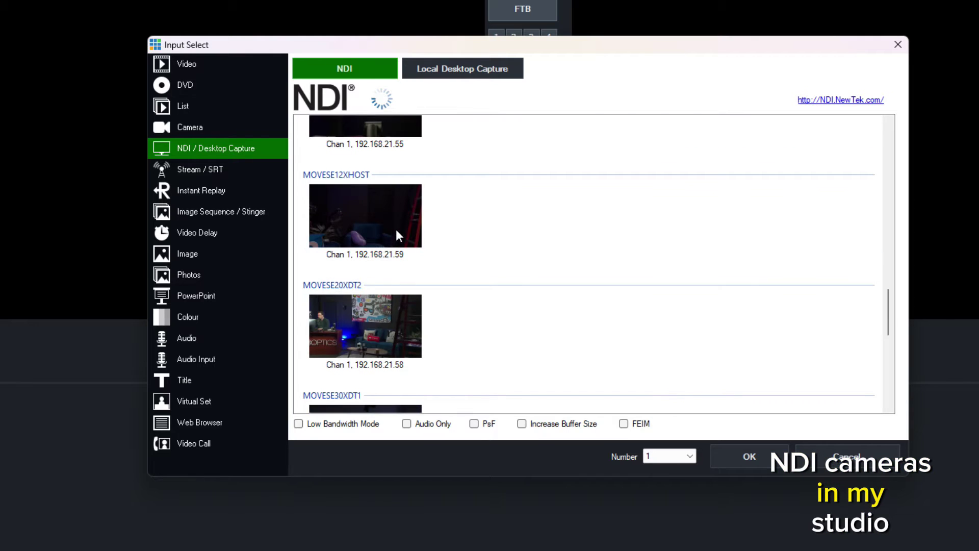
# Step: Add the MOVESE12XHOST camera as an input and connect its PTZ control as PTZ Optics VISCA UDP
pyautogui.doubleClick(381, 230)
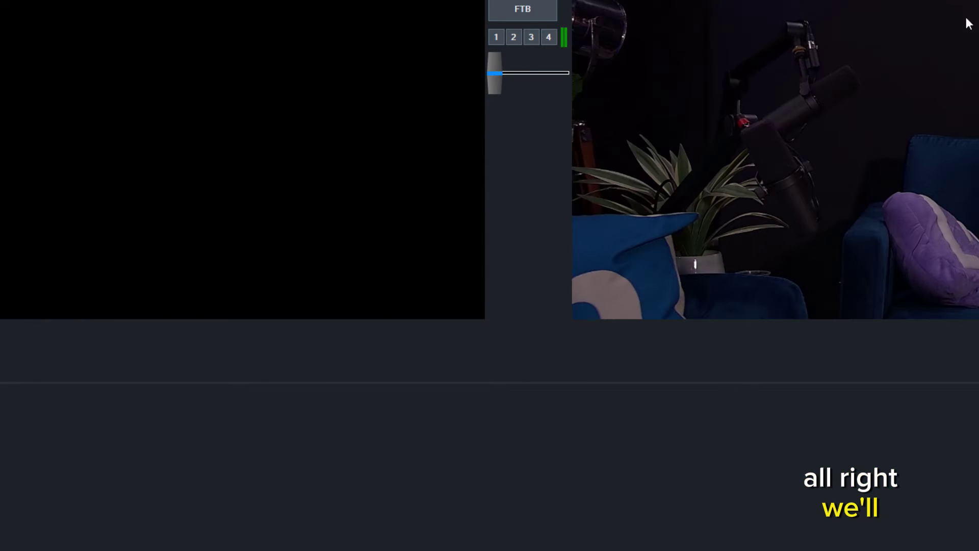
pyautogui.click(671, 275)
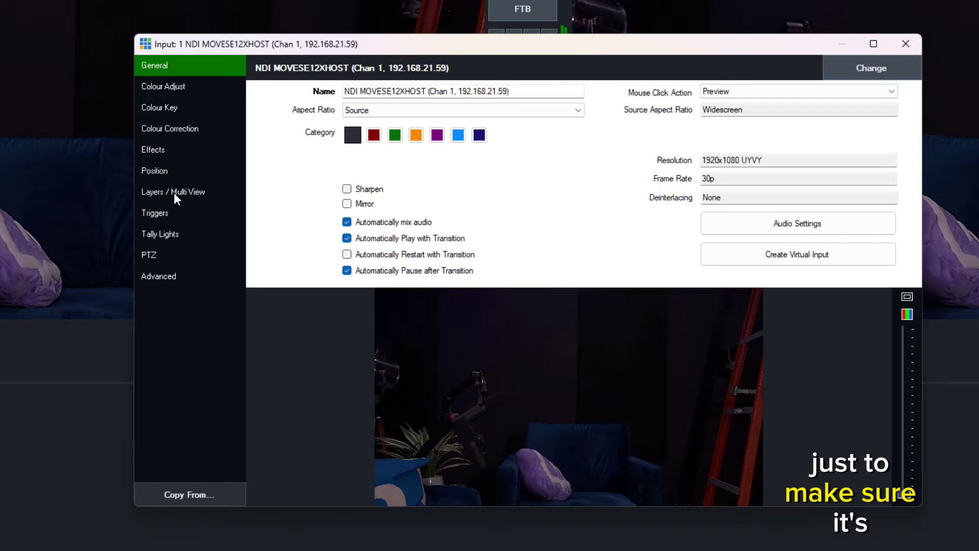
pyautogui.click(171, 255)
pyautogui.click(496, 89)
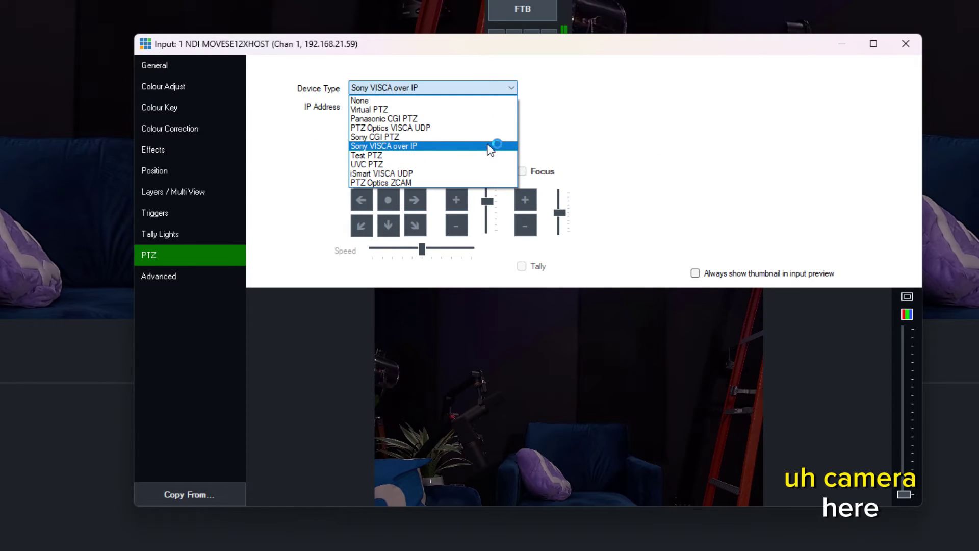
pyautogui.click(488, 128)
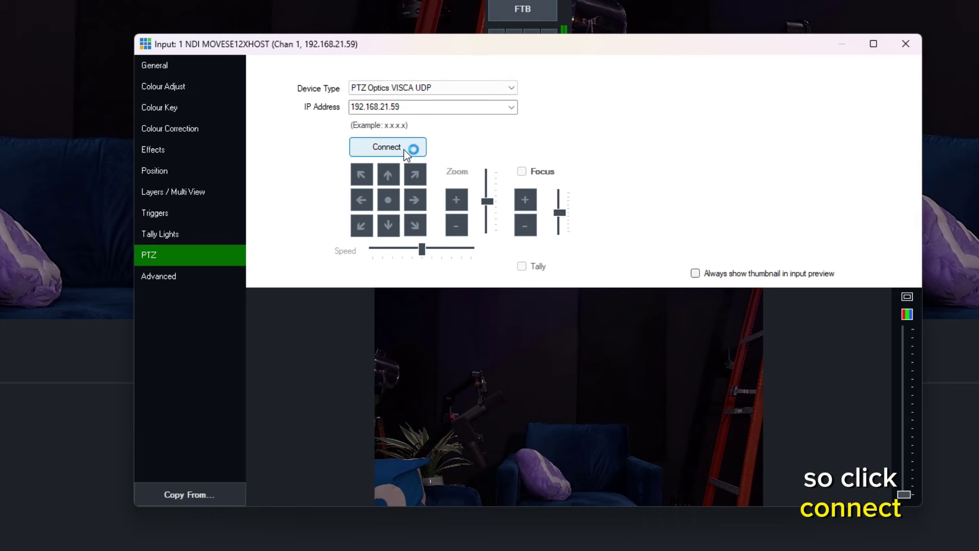
pyautogui.click(361, 207)
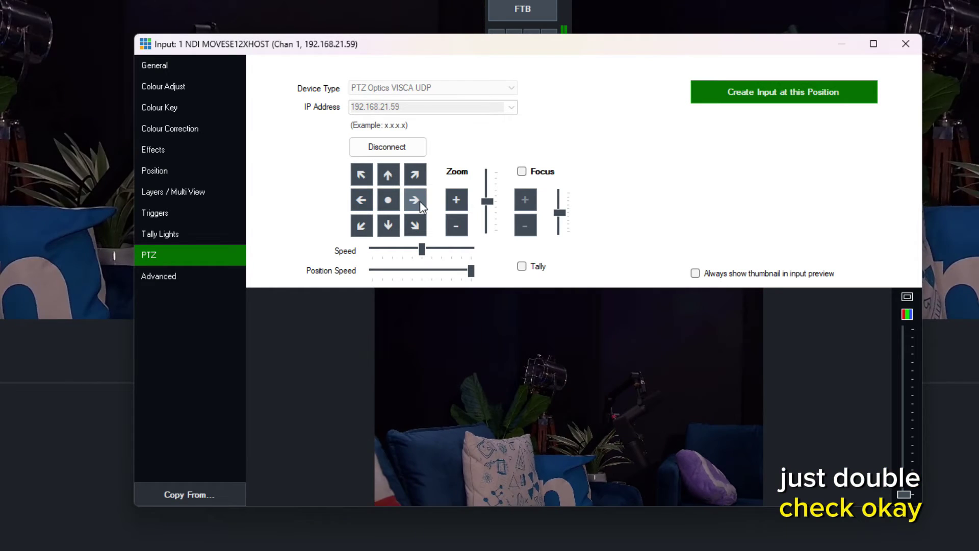
# Step: Pan, tilt and zoom the camera to frame the host, then close its settings
pyautogui.click(420, 201)
pyautogui.click(457, 228)
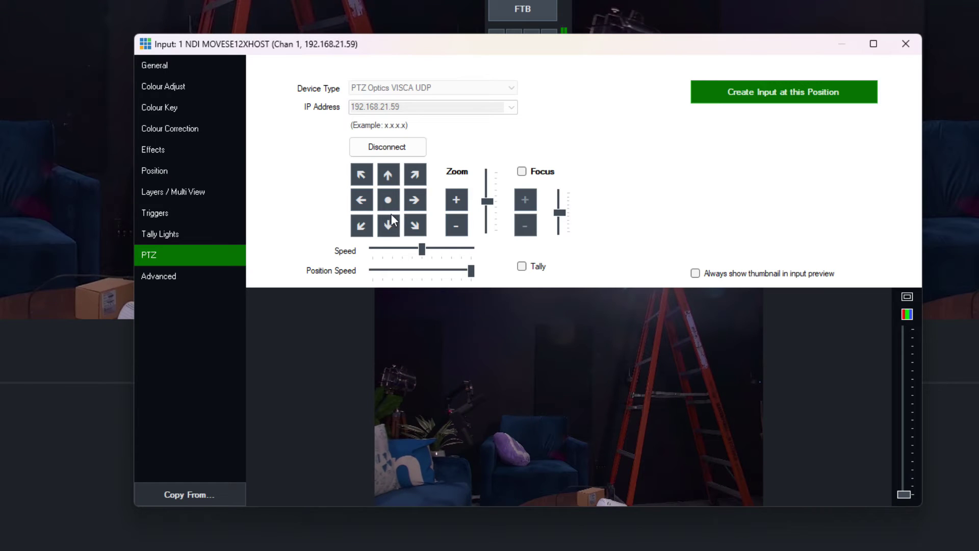
pyautogui.click(364, 201)
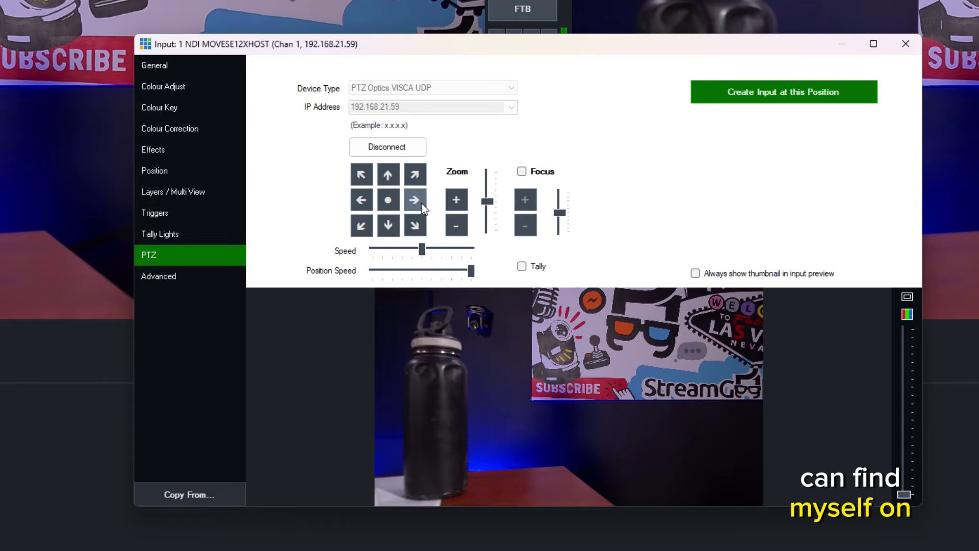
pyautogui.click(414, 203)
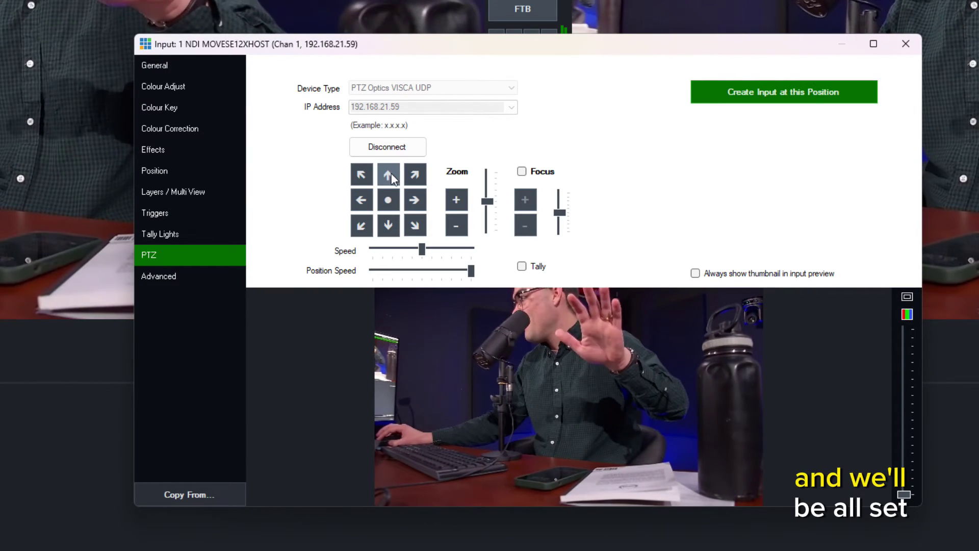
pyautogui.click(390, 176)
pyautogui.click(356, 202)
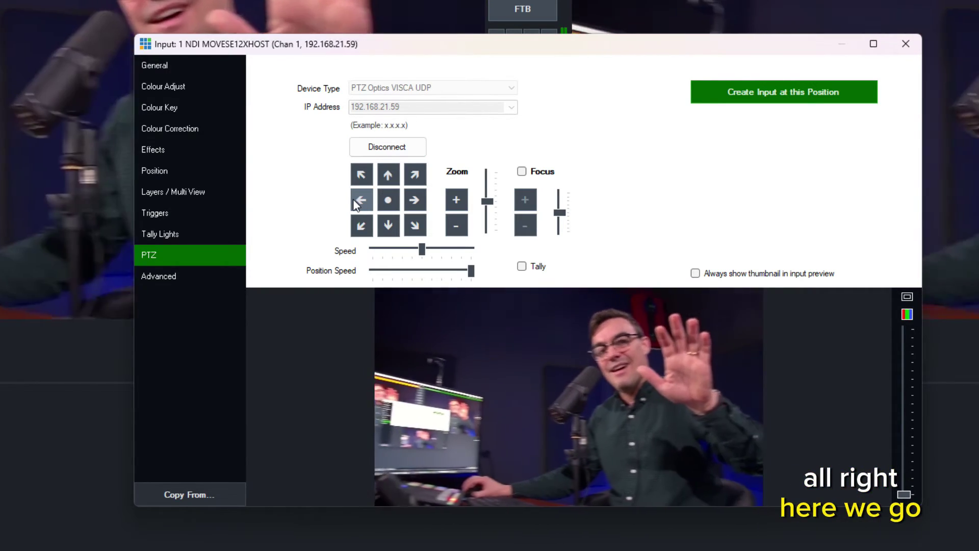
pyautogui.click(905, 44)
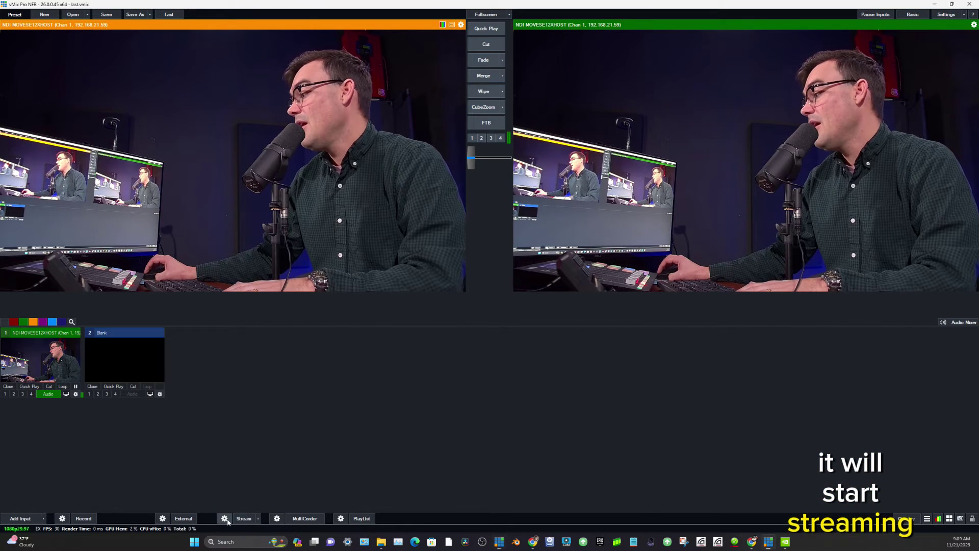
# Step: Open the Streaming Settings dialog from the gear beside Stream
pyautogui.click(224, 518)
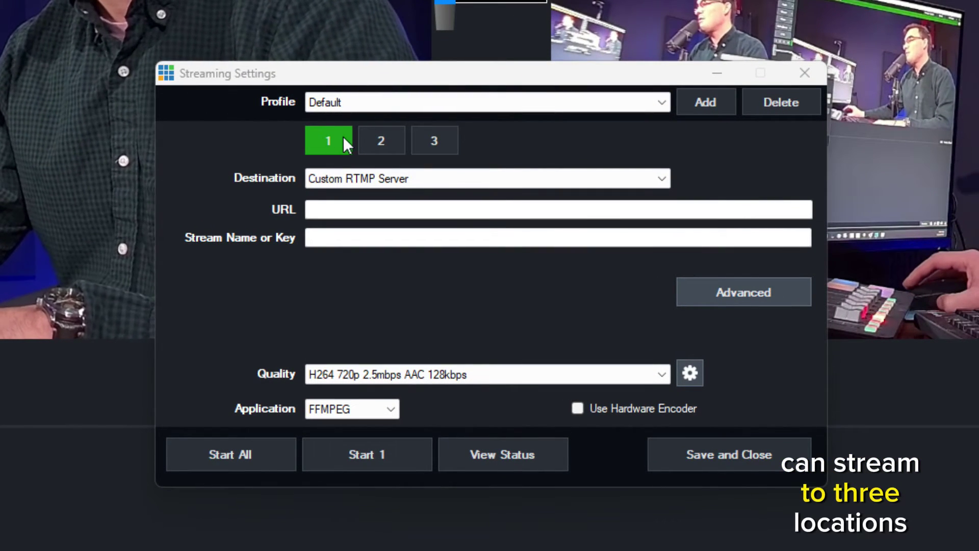
# Step: Glance at another stream slot, then keep stream 1 on Custom RTMP Server and check its URL and key fields
pyautogui.click(383, 144)
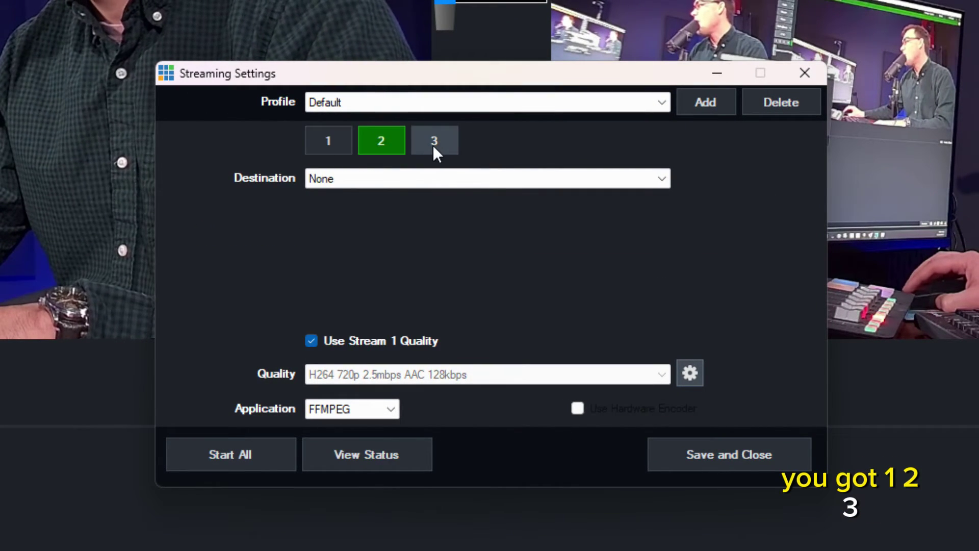
pyautogui.click(339, 145)
pyautogui.click(344, 173)
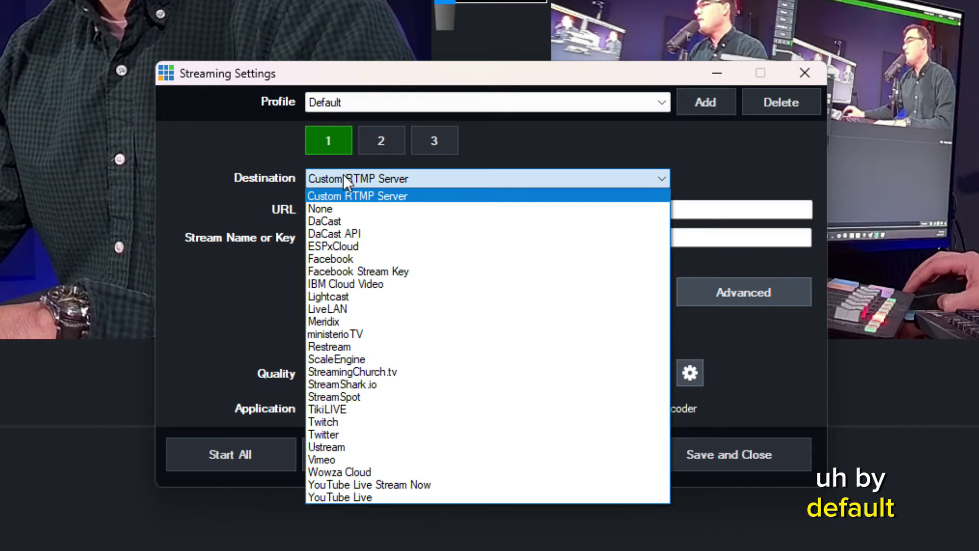
pyautogui.click(359, 197)
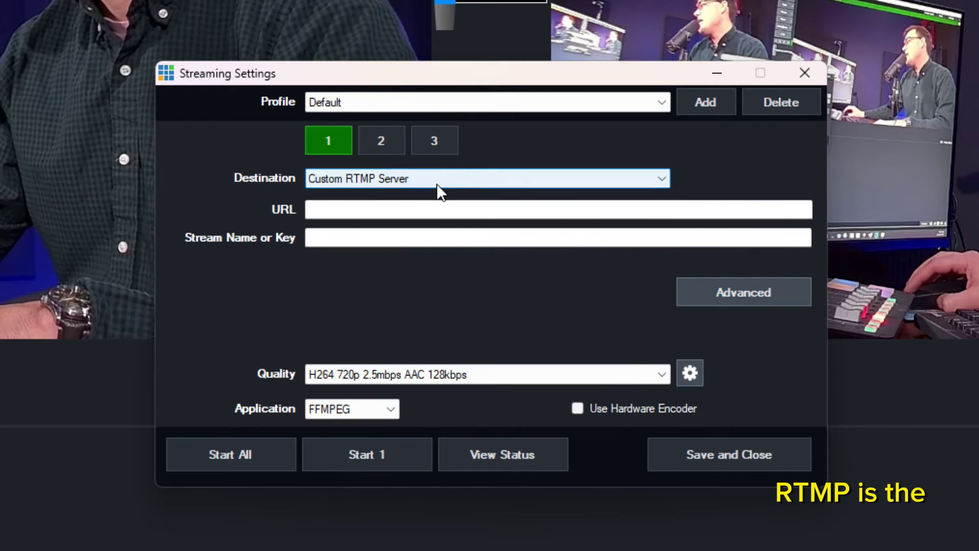
pyautogui.press('Tab')
pyautogui.click(349, 238)
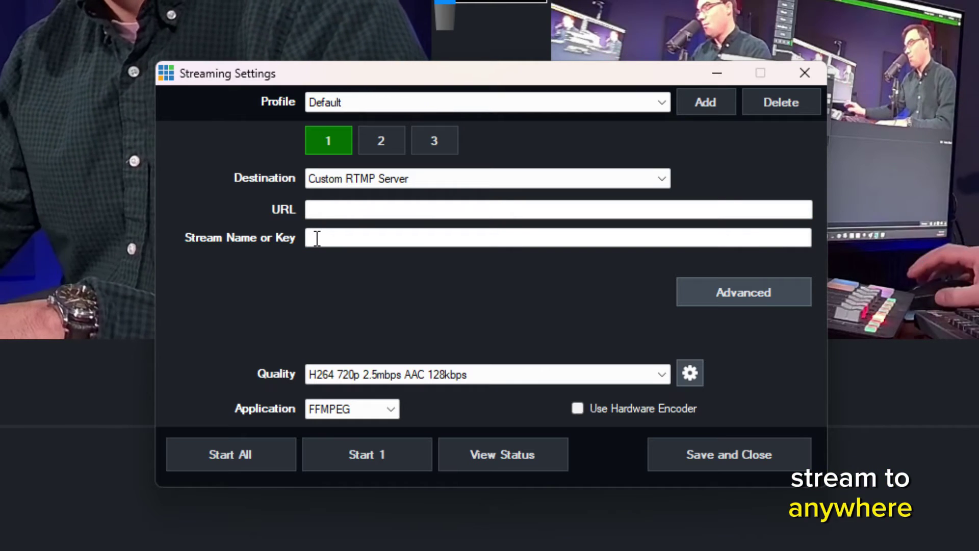
# Step: Try Facebook, Restream and Custom RTMP destinations, then set stream 1 to YouTube Live
pyautogui.click(364, 185)
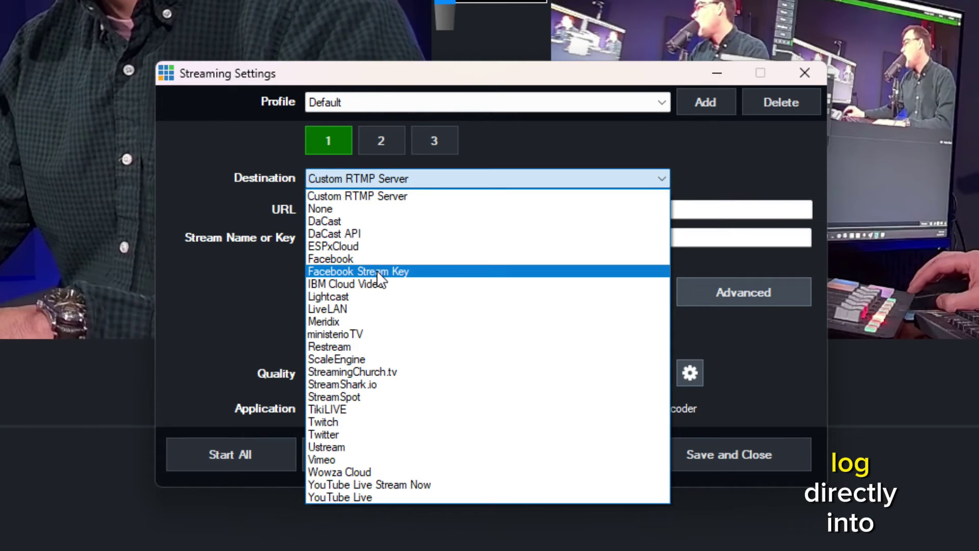
pyautogui.click(390, 269)
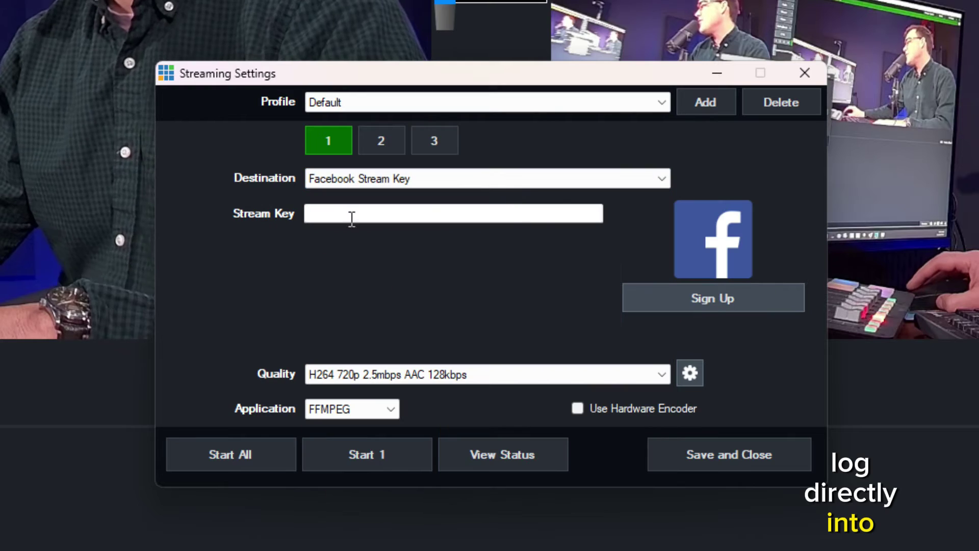
pyautogui.click(557, 184)
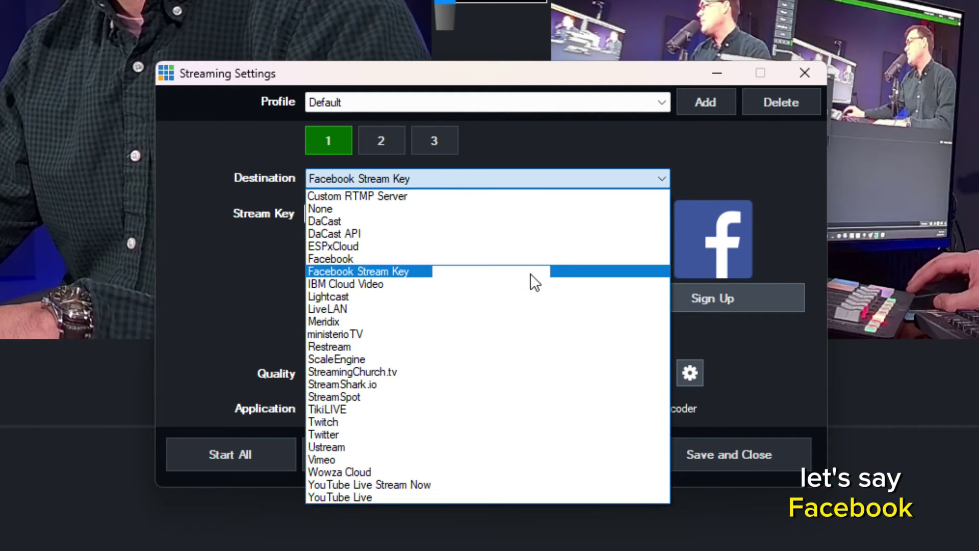
pyautogui.click(525, 347)
pyautogui.click(632, 180)
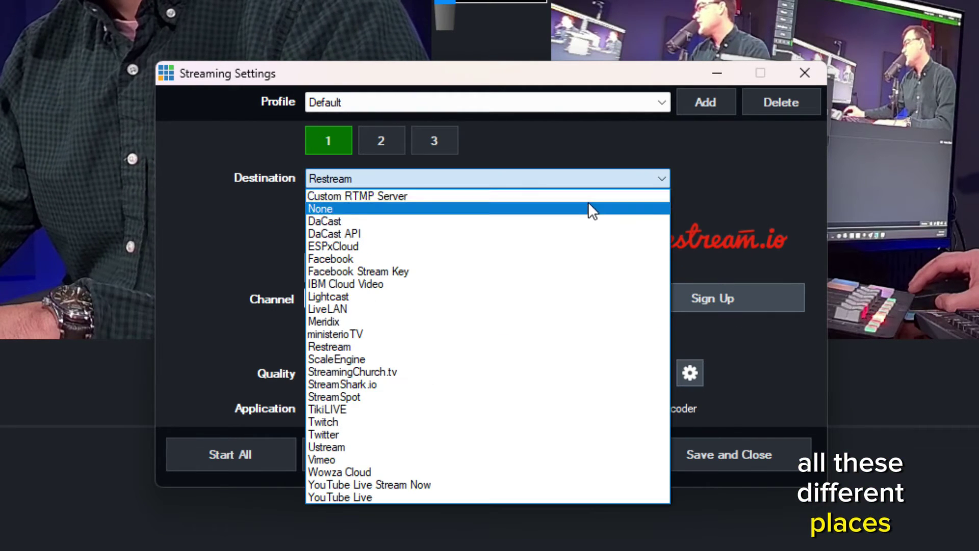
pyautogui.click(588, 198)
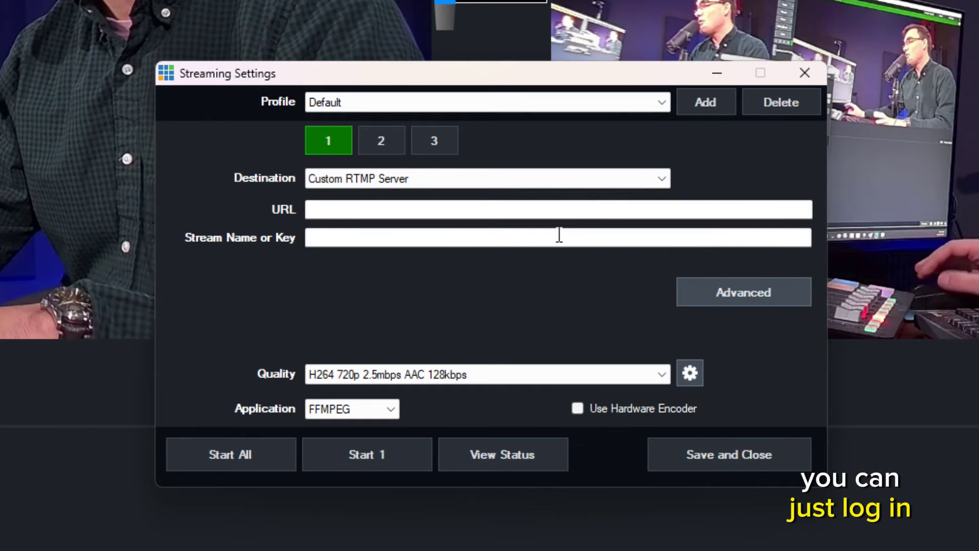
pyautogui.click(543, 176)
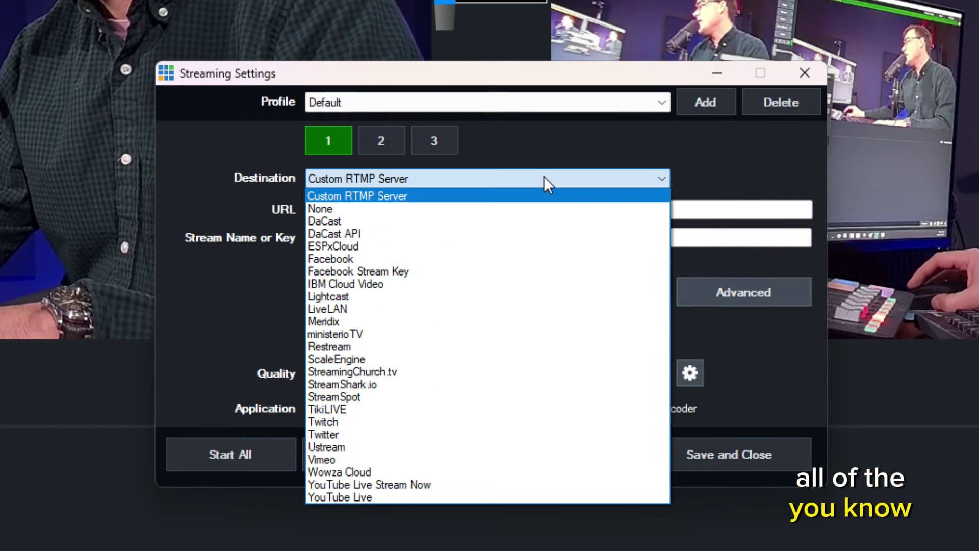
pyautogui.click(495, 495)
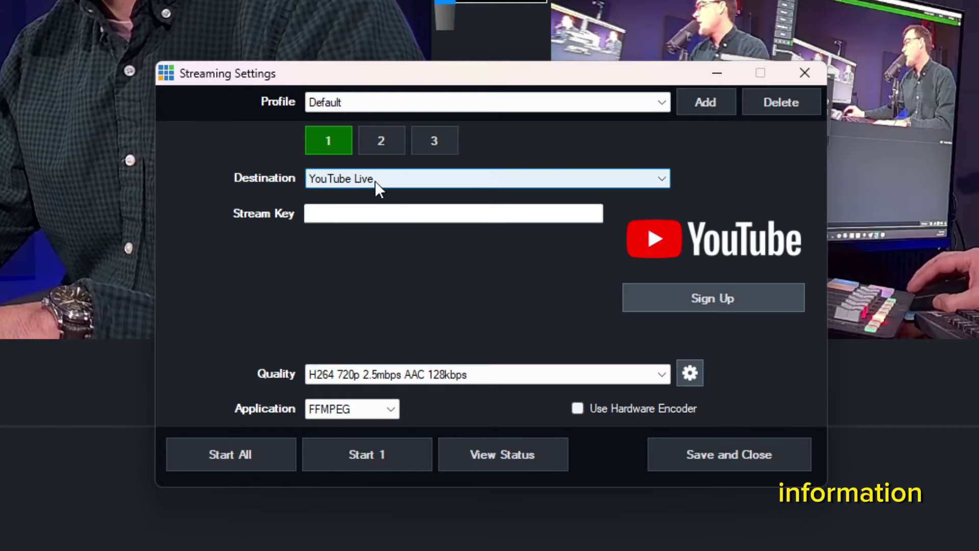
# Step: Confirm stream slots 2 and 3 are unused and return to stream 1's YouTube settings
pyautogui.click(367, 144)
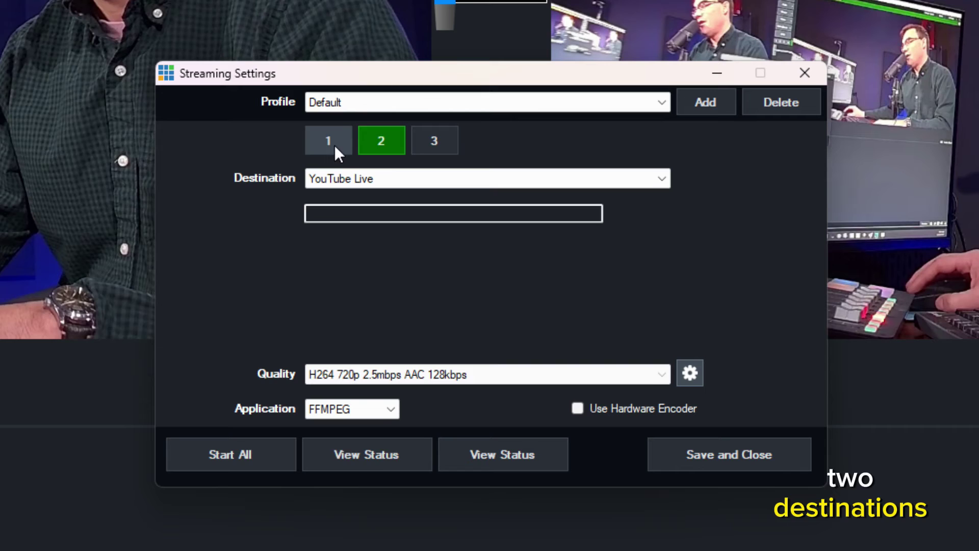
pyautogui.click(334, 145)
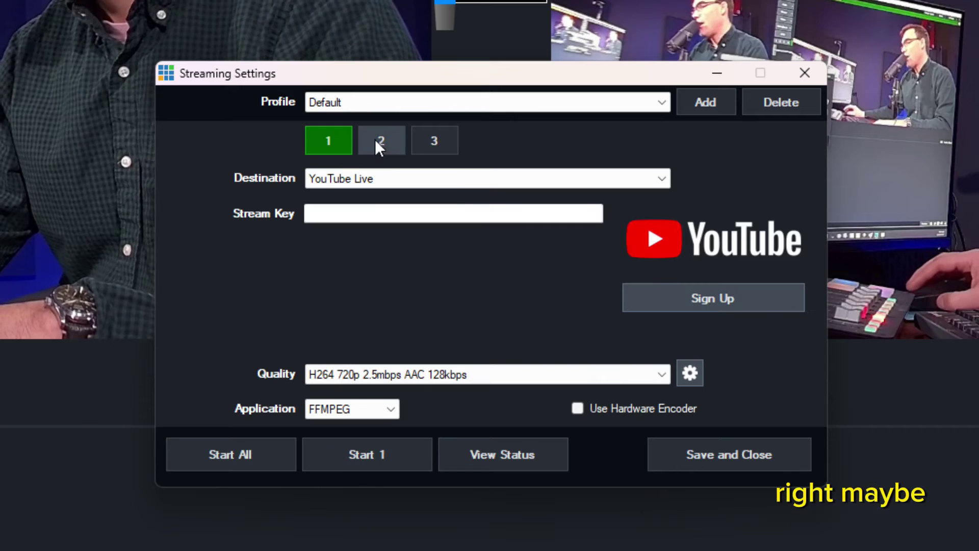
pyautogui.click(425, 143)
pyautogui.click(340, 137)
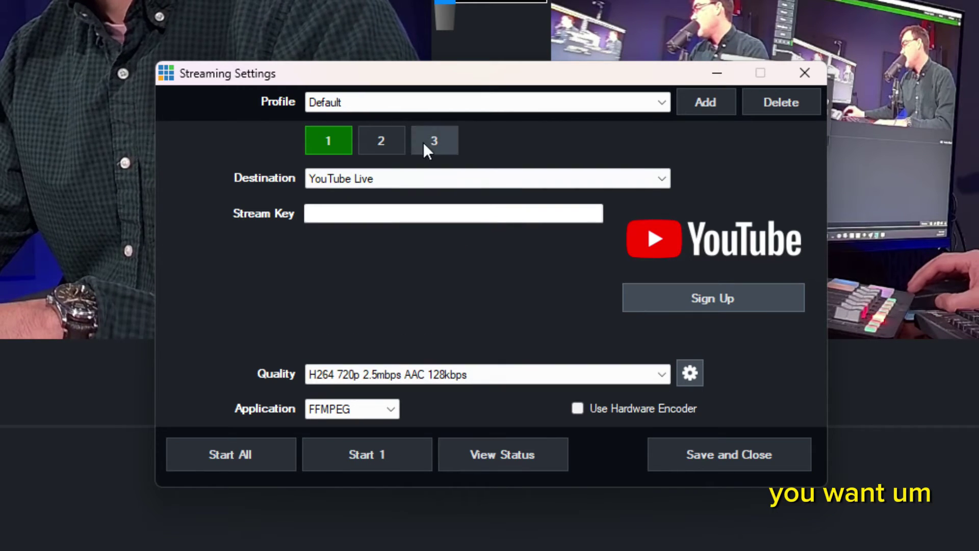
# Step: Browse stream 1's quality presets and select H264 1080p 6mbps AAC 128kbps
pyautogui.click(403, 374)
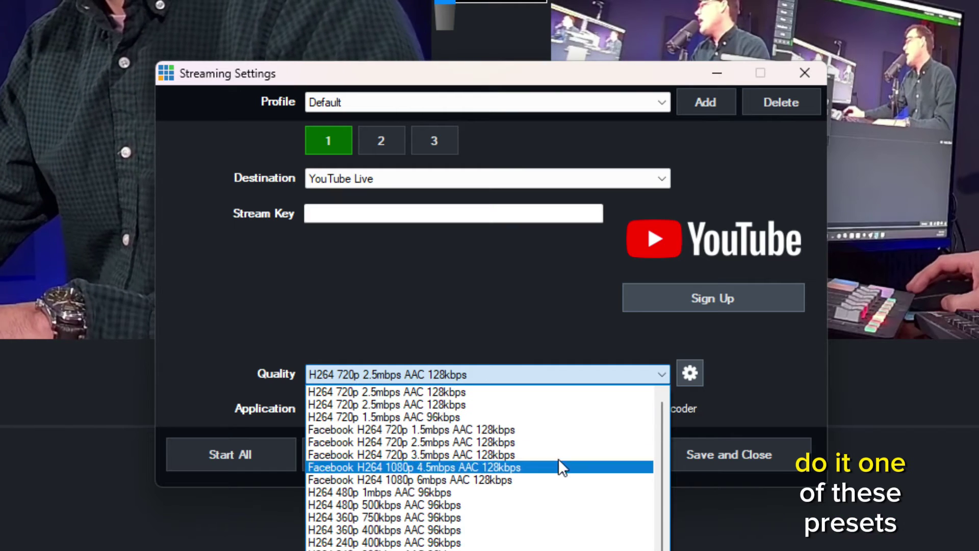
pyautogui.scroll(-2, 549, 449)
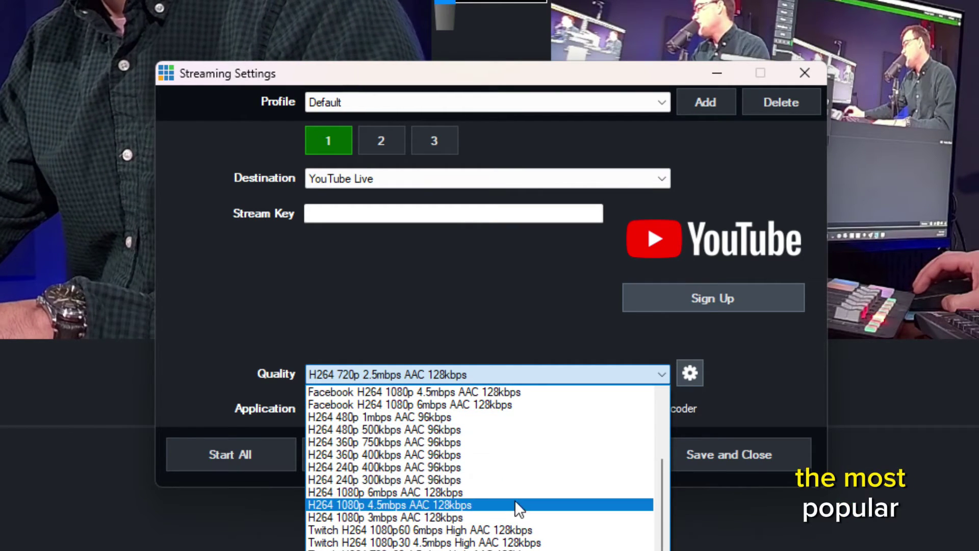
pyautogui.scroll(2, 533, 433)
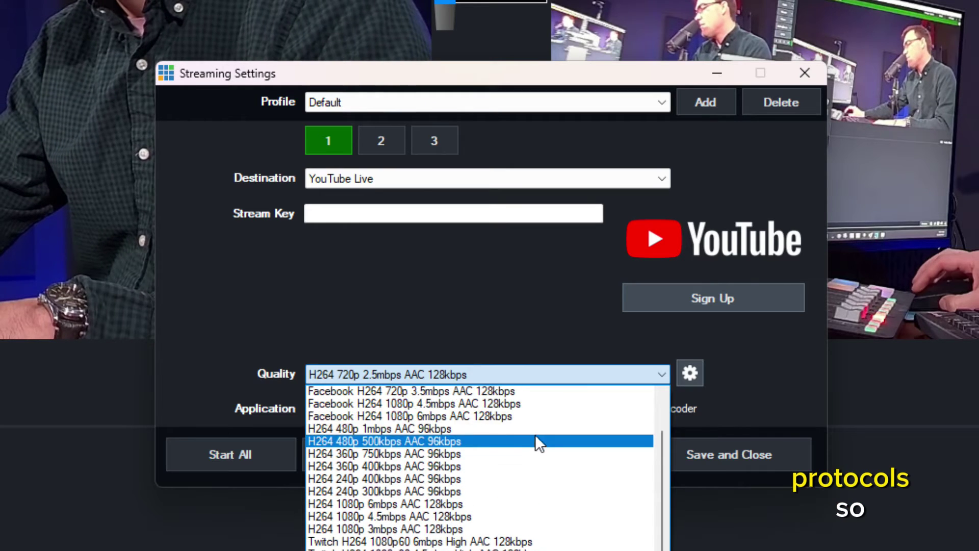
pyautogui.scroll(-2, 530, 429)
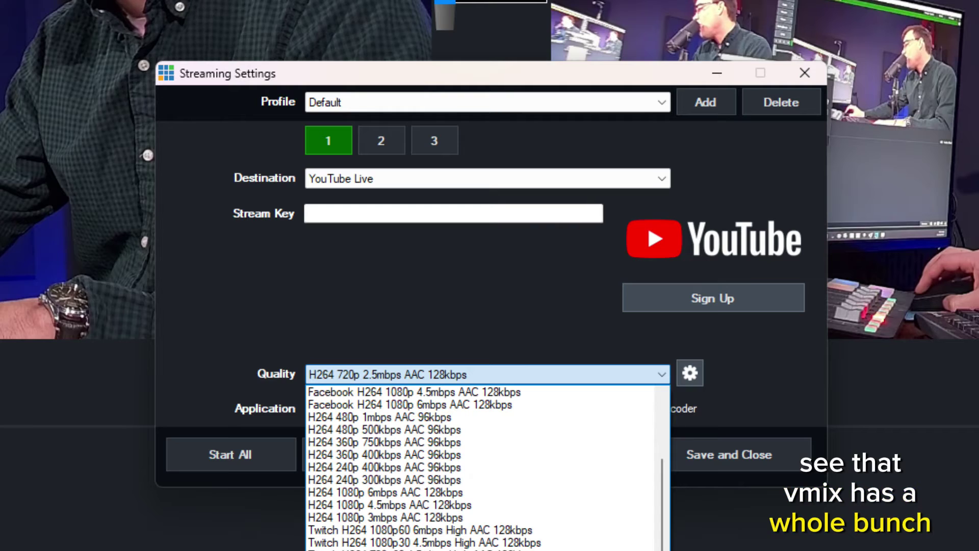
pyautogui.scroll(3, 469, 480)
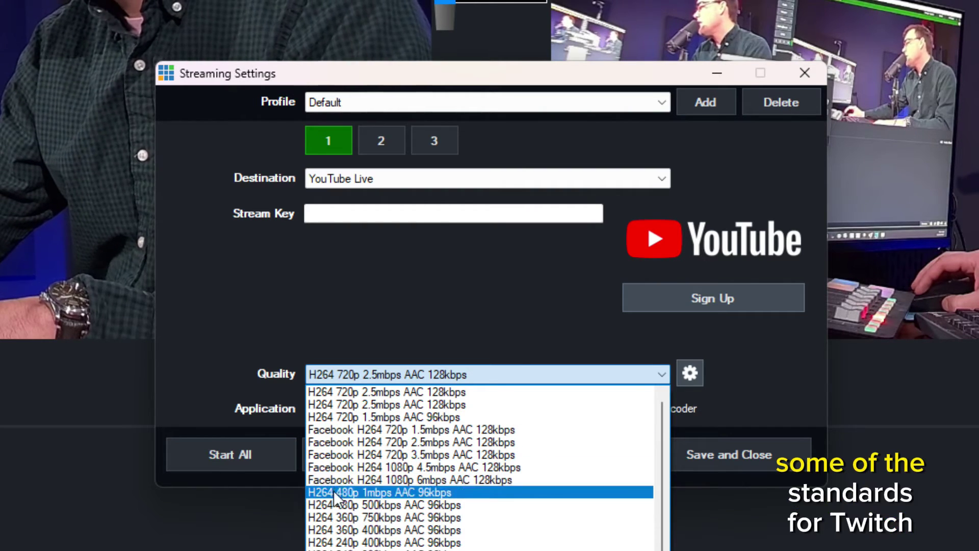
pyautogui.scroll(-2, 333, 491)
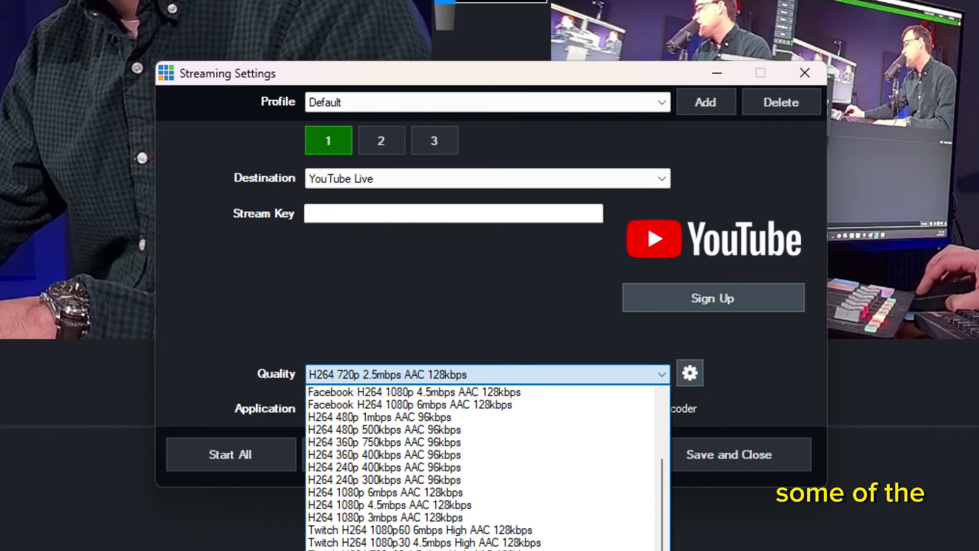
pyautogui.scroll(2, 411, 437)
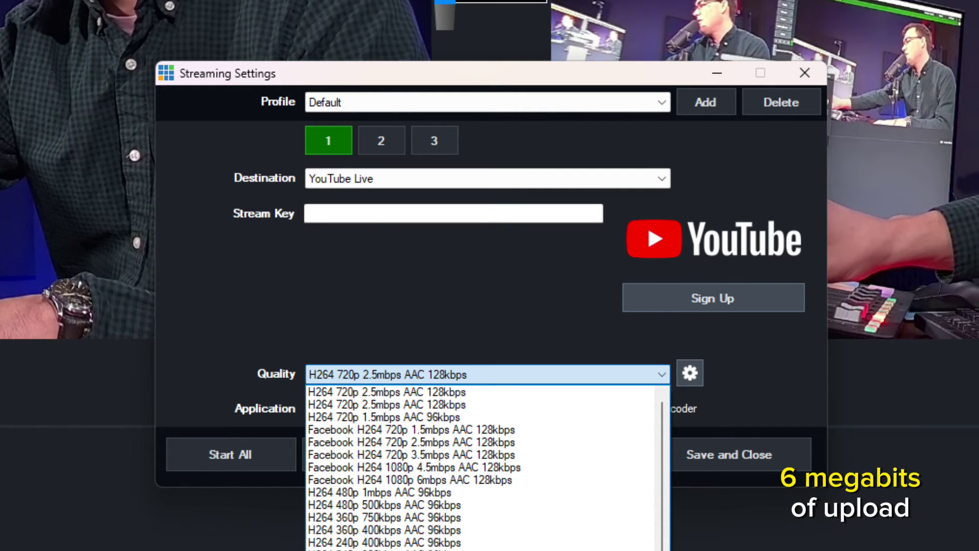
pyautogui.click(388, 391)
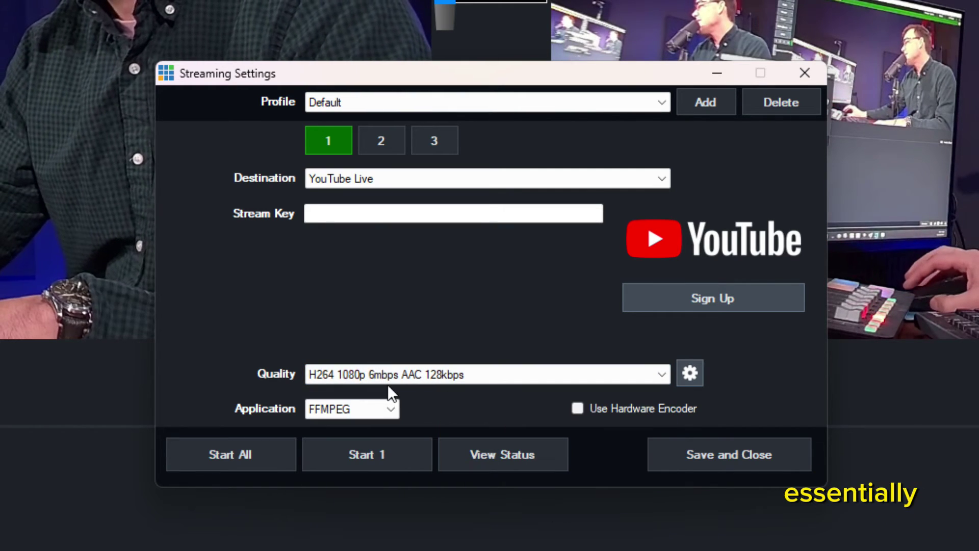
pyautogui.click(689, 376)
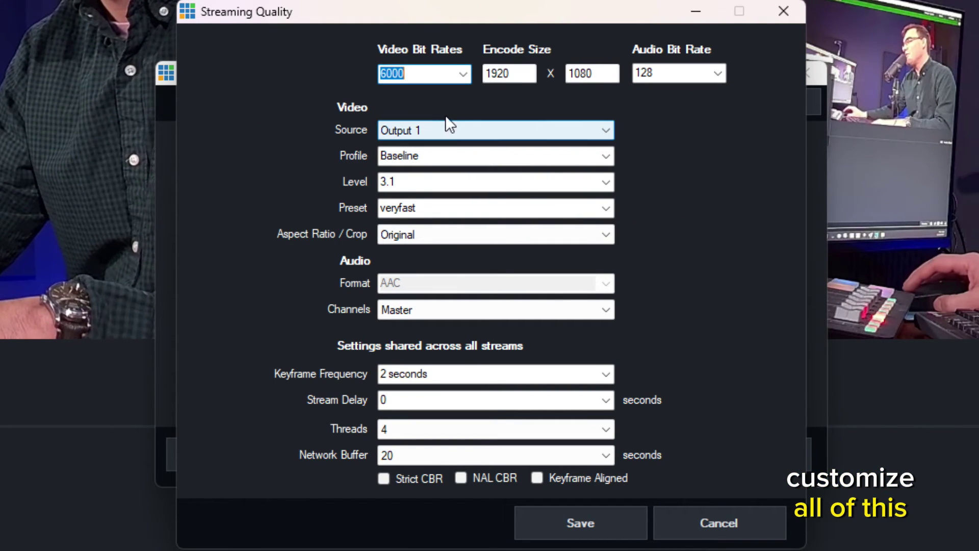
pyautogui.click(465, 74)
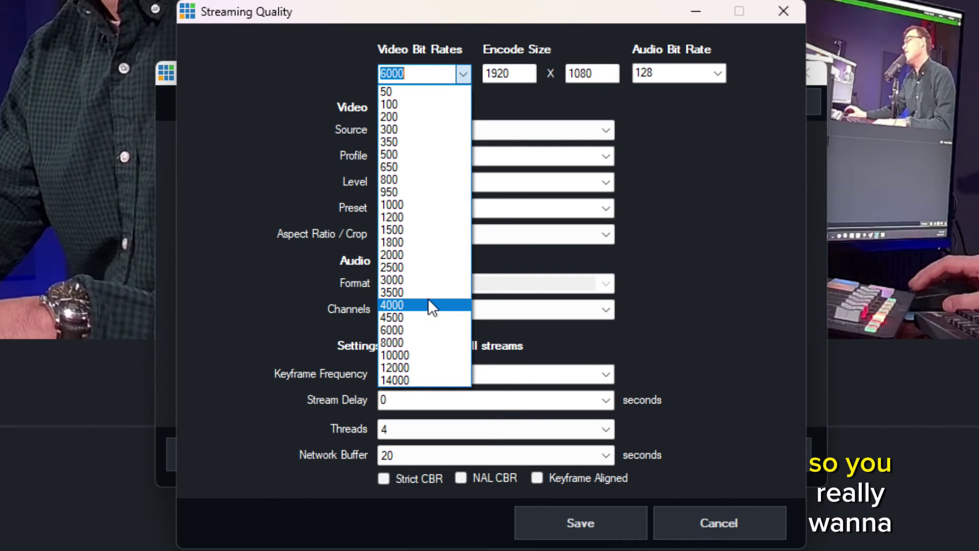
pyautogui.click(419, 339)
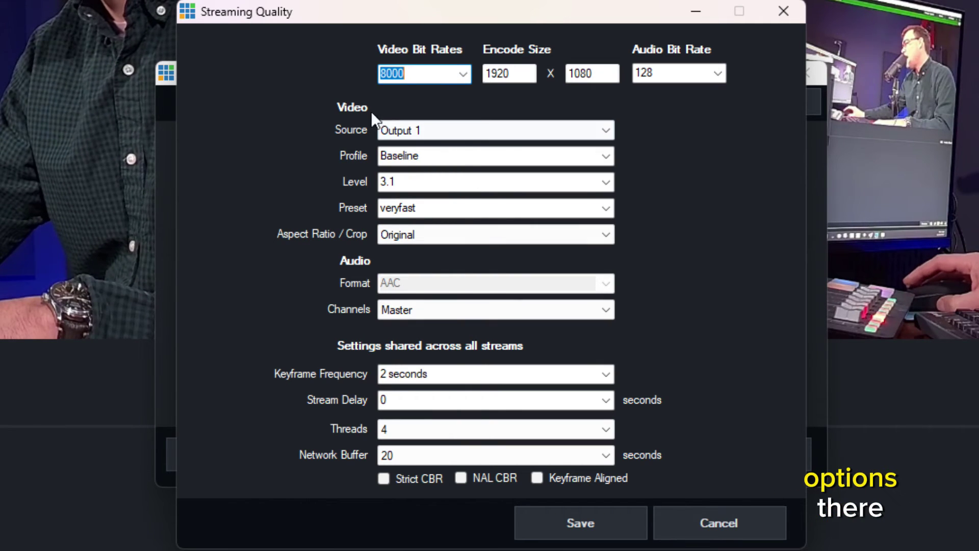
pyautogui.click(433, 73)
pyautogui.click(463, 74)
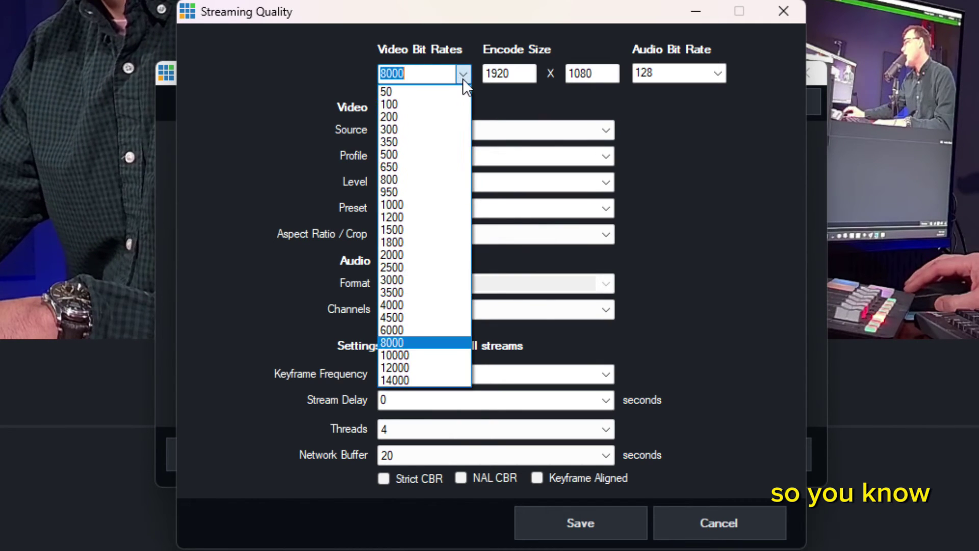
pyautogui.click(425, 352)
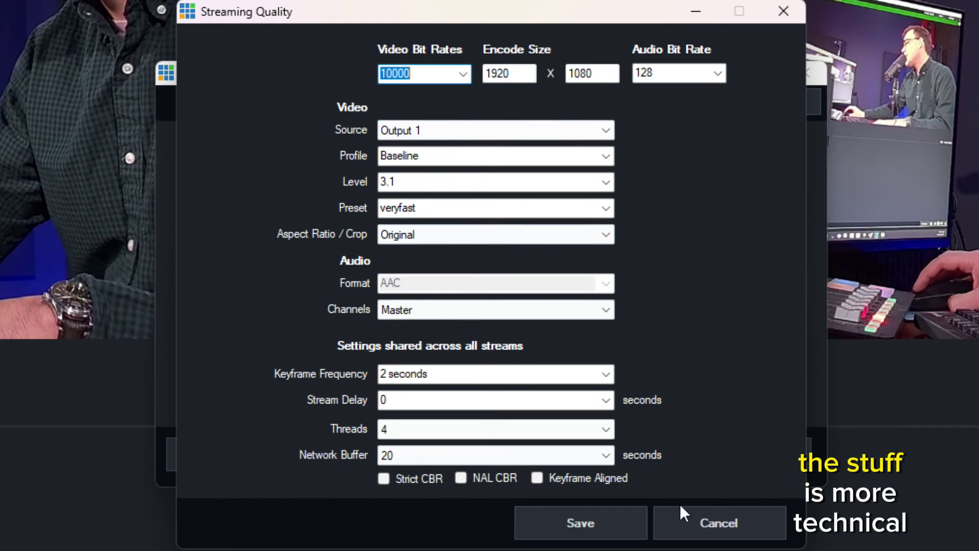
pyautogui.click(706, 518)
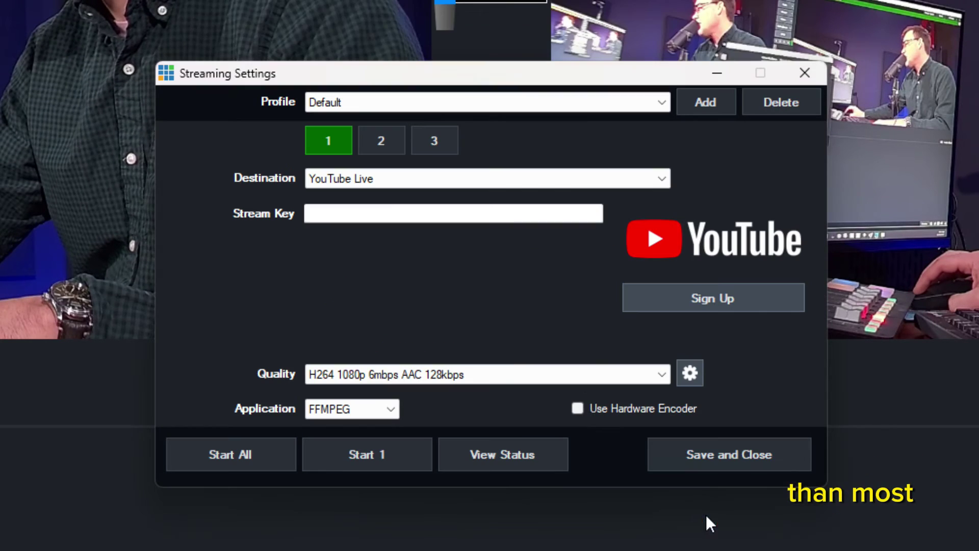
pyautogui.click(479, 375)
pyautogui.scroll(-5, 508, 500)
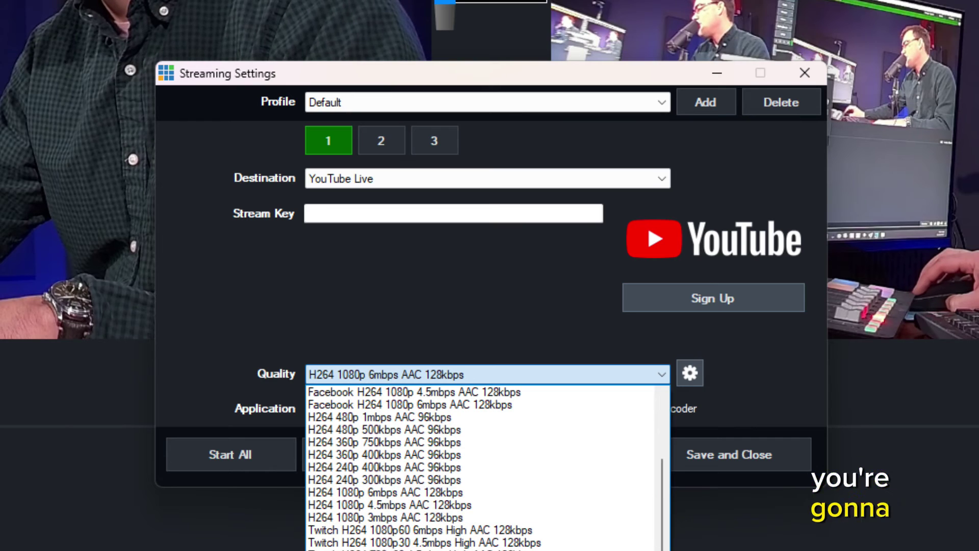
pyautogui.click(357, 548)
pyautogui.click(437, 368)
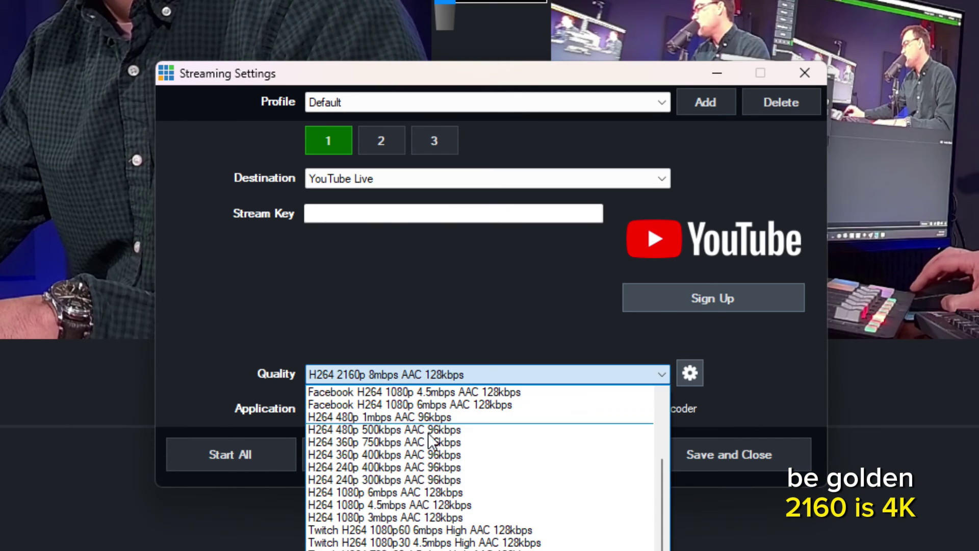
pyautogui.scroll(1, 450, 507)
pyautogui.click(451, 530)
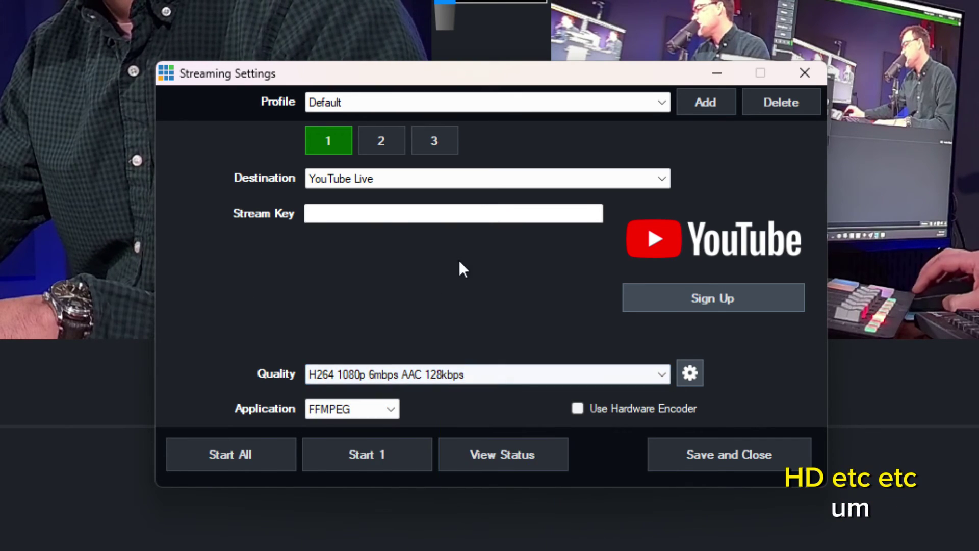
pyautogui.click(448, 376)
pyautogui.click(449, 376)
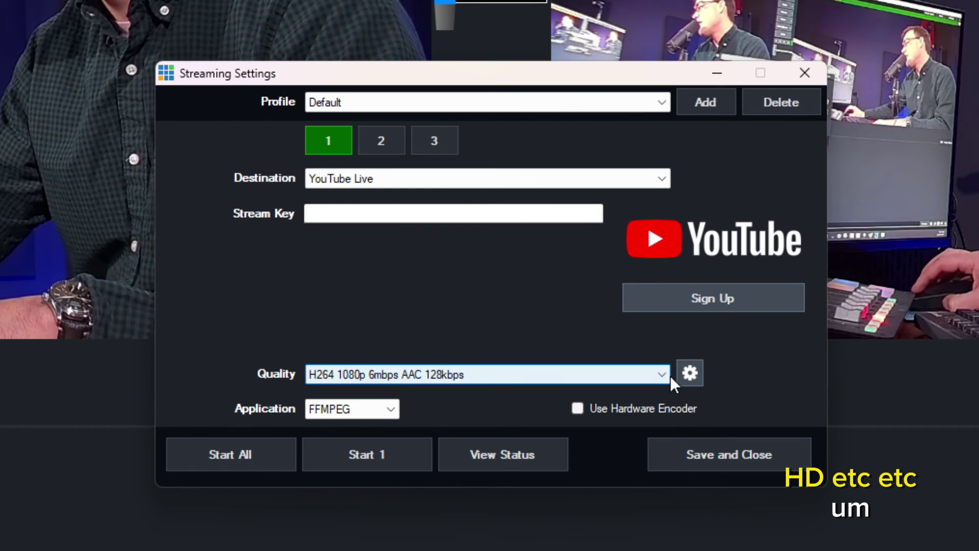
pyautogui.click(380, 142)
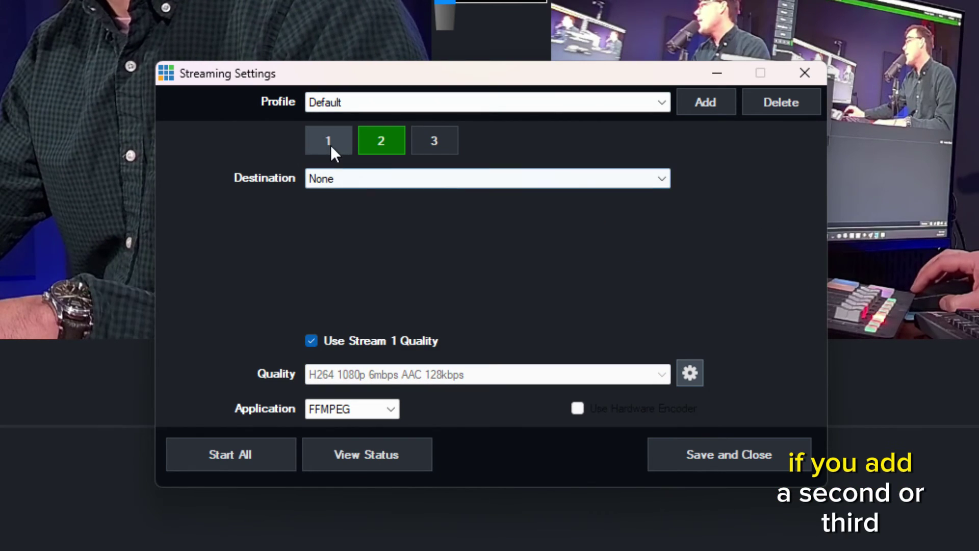
pyautogui.click(401, 144)
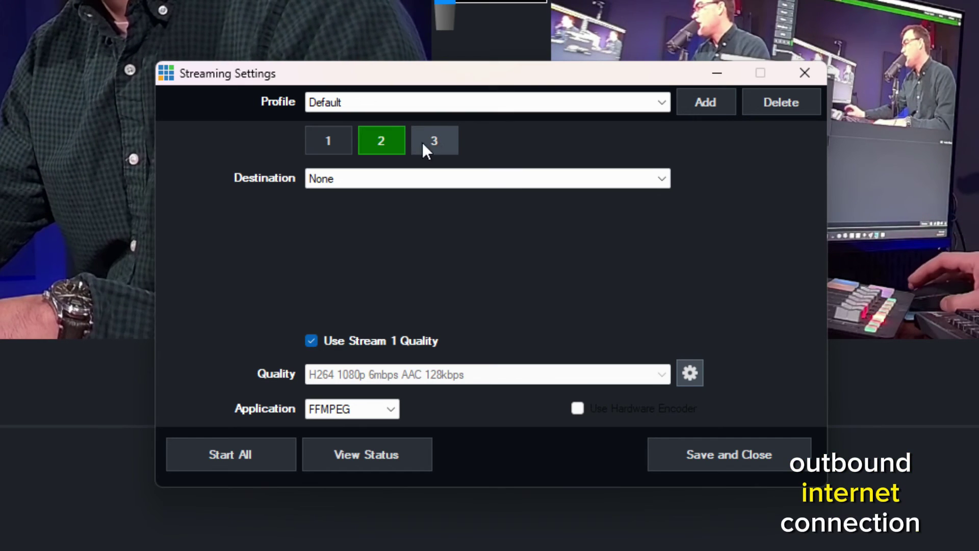
pyautogui.click(334, 143)
pyautogui.click(376, 141)
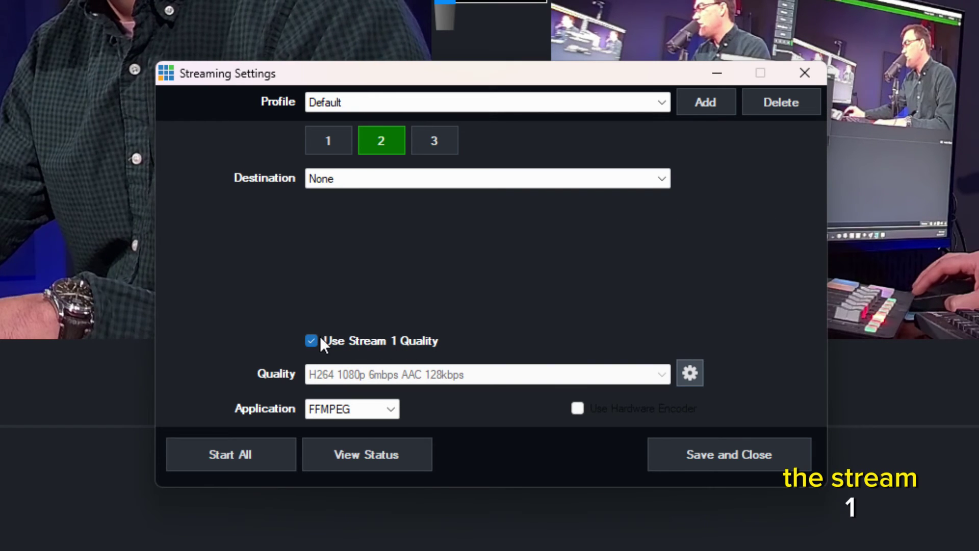
pyautogui.click(337, 148)
# Step: Enable Use Hardware Encoder for stream 1 and untick Use Stream 1 Quality on stream 2
pyautogui.click(578, 408)
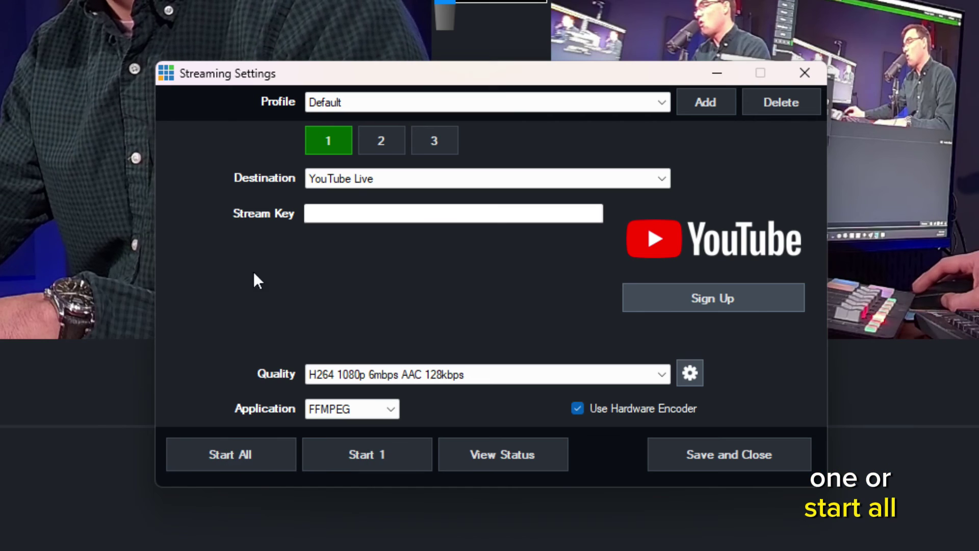
pyautogui.click(380, 136)
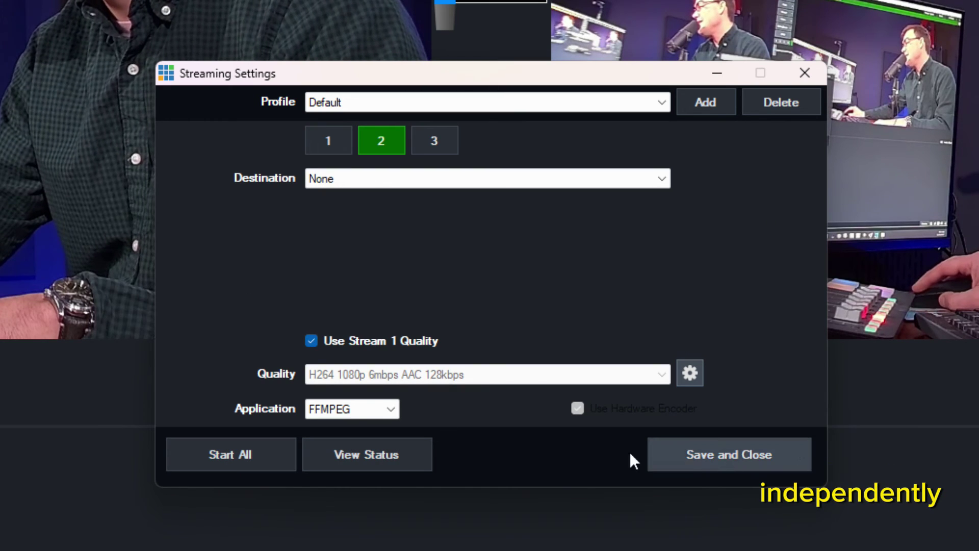
pyautogui.click(326, 341)
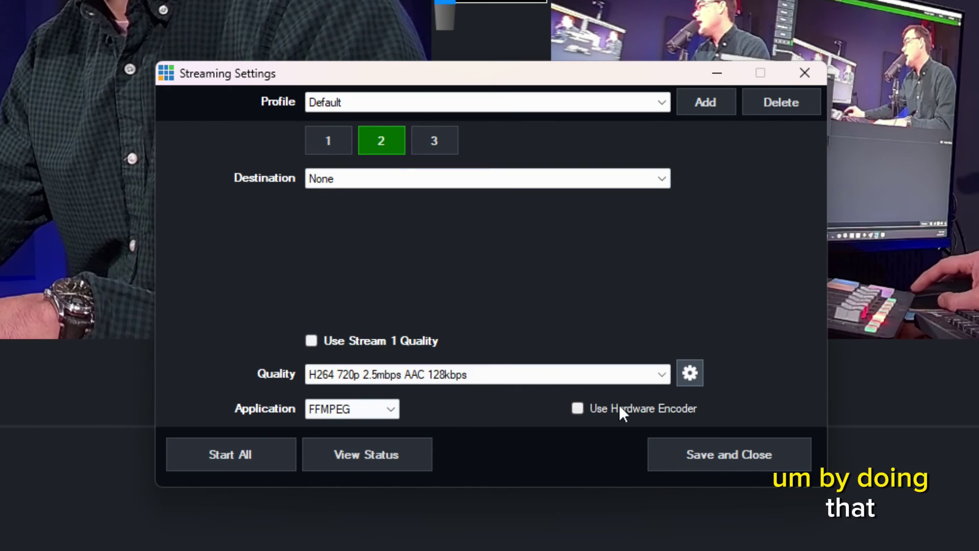
pyautogui.click(330, 138)
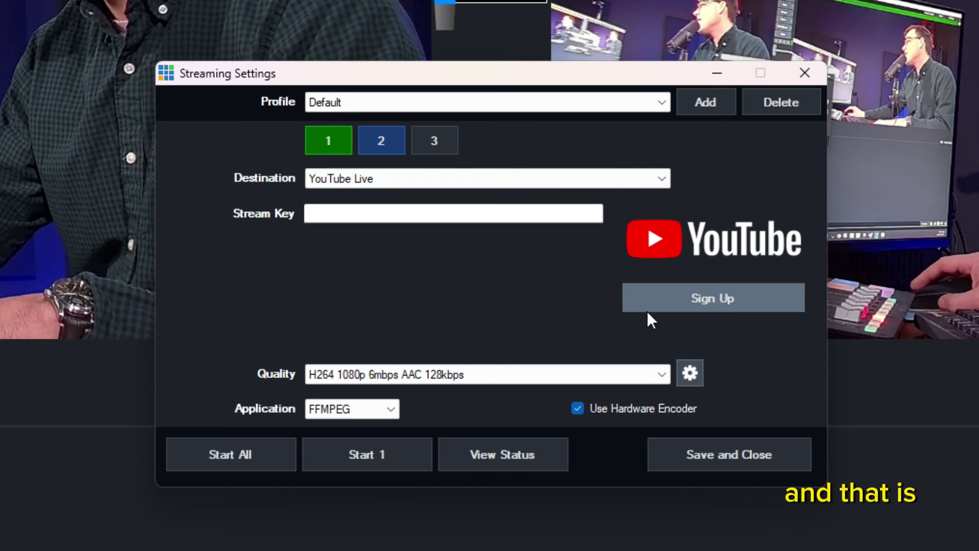